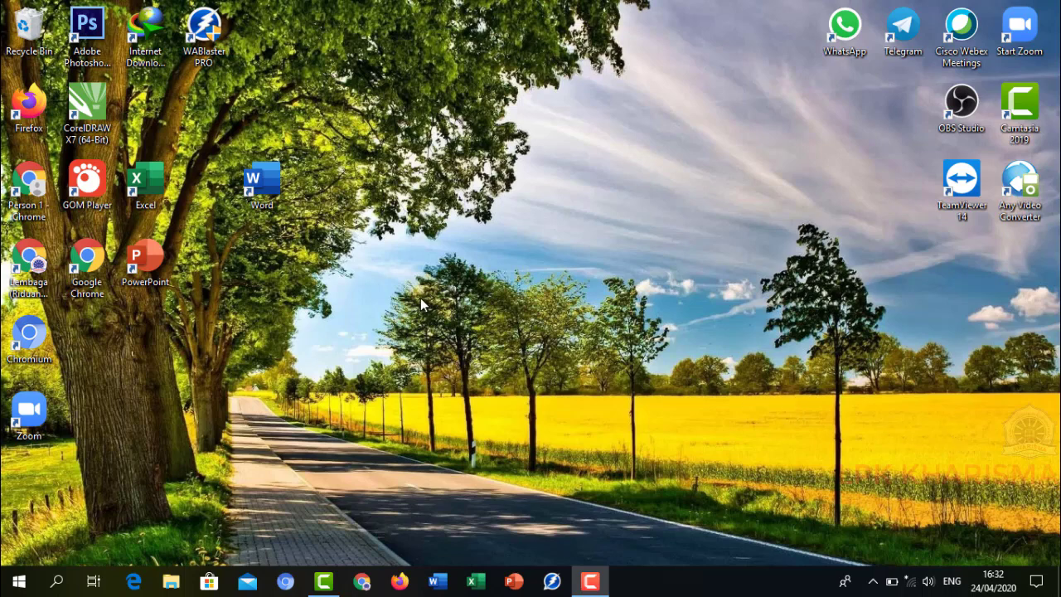
Open a blank document in Word and change its paper size to one about 21 cm wide.
{"action": "double_click", "coordinate": [280, 195]}
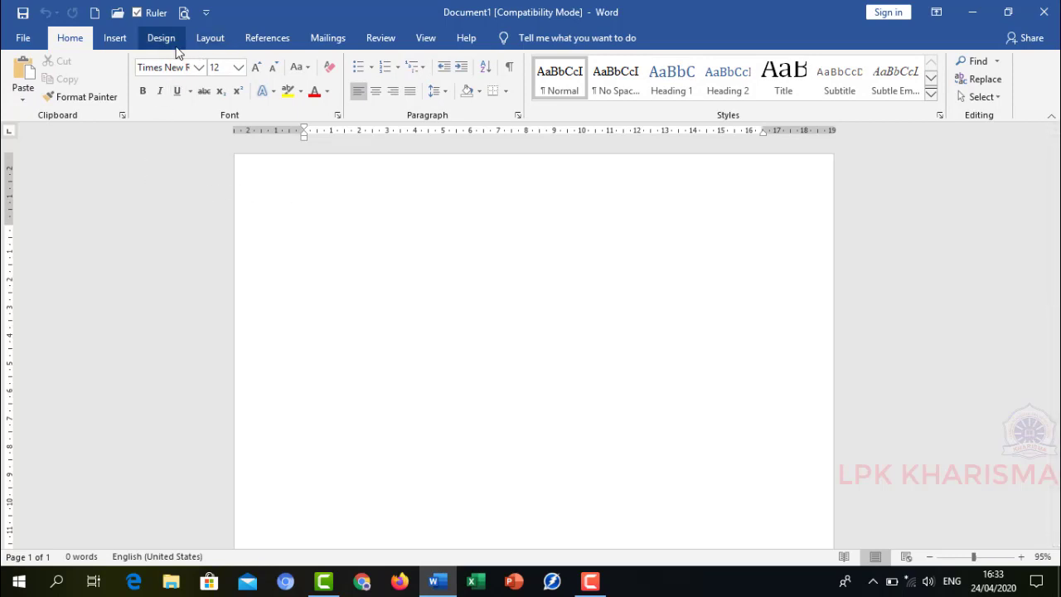
{"action": "left_click", "coordinate": [210, 39]}
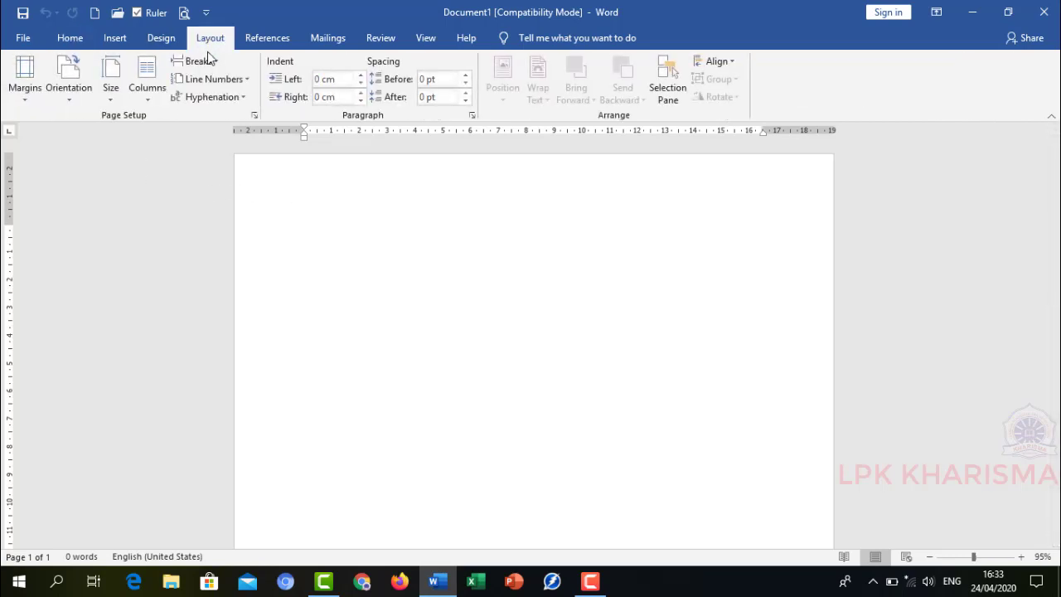
{"action": "left_click", "coordinate": [115, 94]}
{"action": "left_click", "coordinate": [151, 228]}
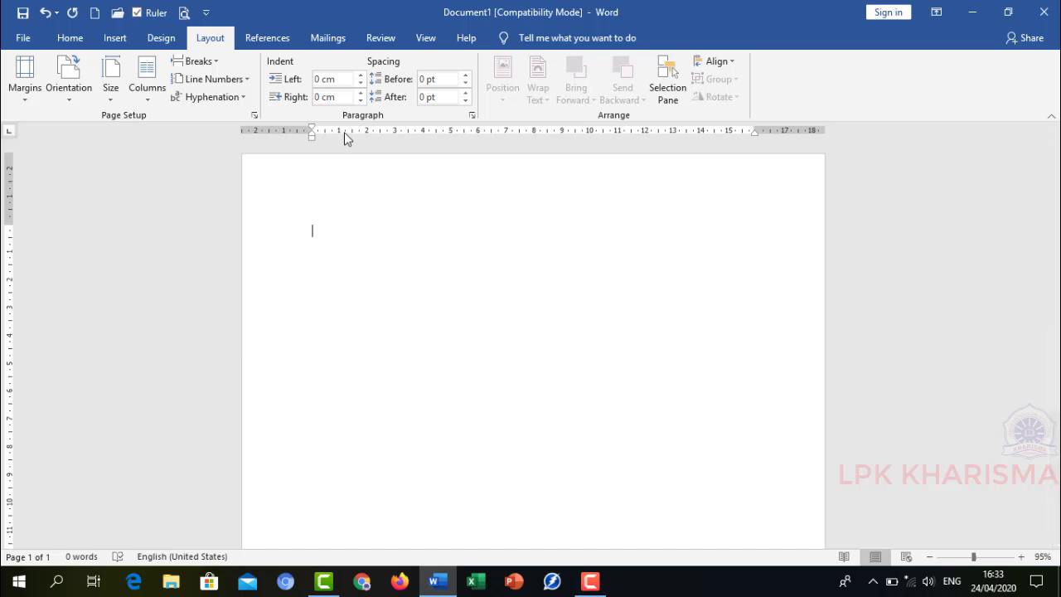
Set the page margins to 4 cm top, 4 cm left, 3 cm bottom and 3 cm right.
{"action": "left_click", "coordinate": [255, 116]}
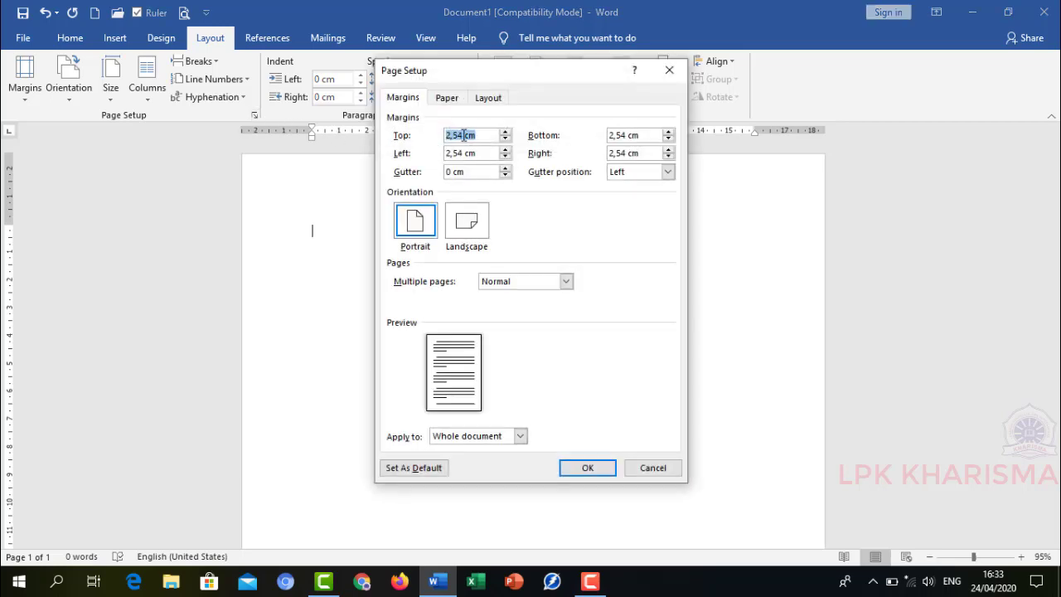
{"action": "left_click_drag", "start_coordinate": [462, 135], "coordinate": [432, 134]}
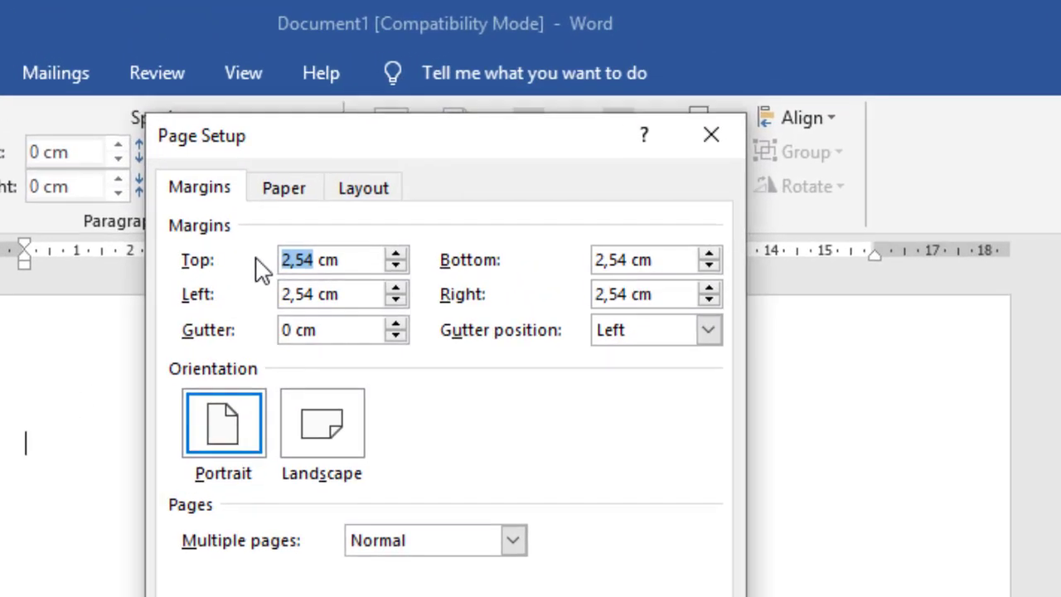
{"action": "type", "text": "4"}
{"action": "left_click_drag", "start_coordinate": [309, 294], "coordinate": [268, 294]}
{"action": "type", "text": "4"}
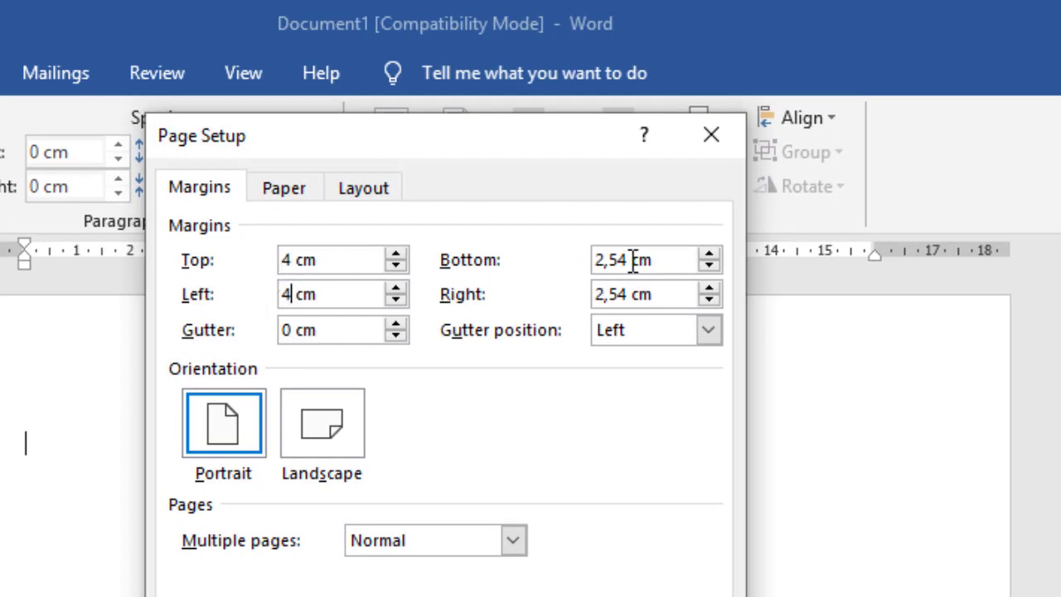
{"action": "left_click_drag", "start_coordinate": [627, 259], "coordinate": [567, 261]}
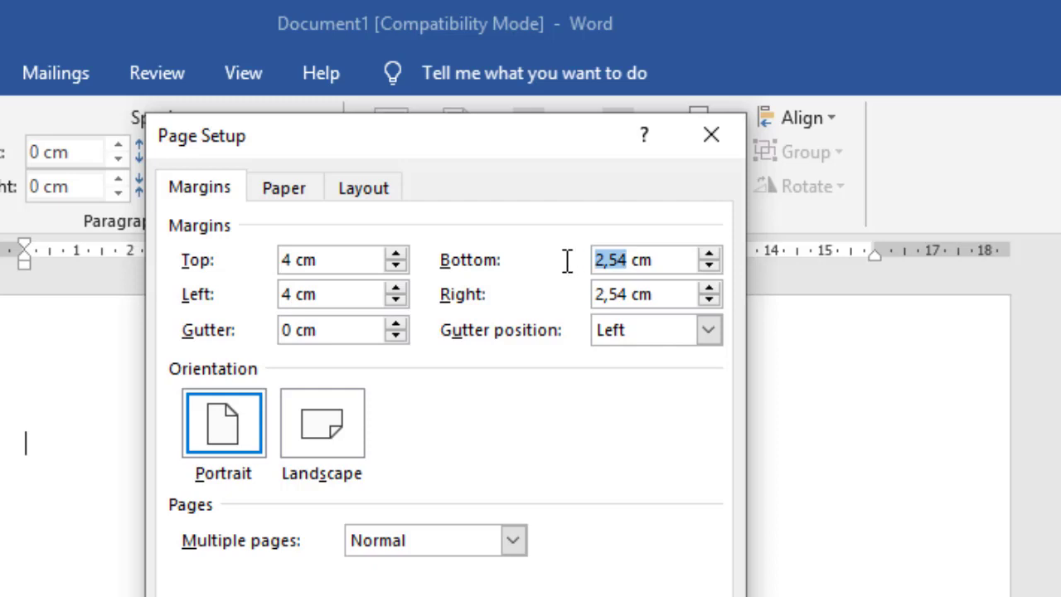
{"action": "type", "text": "3"}
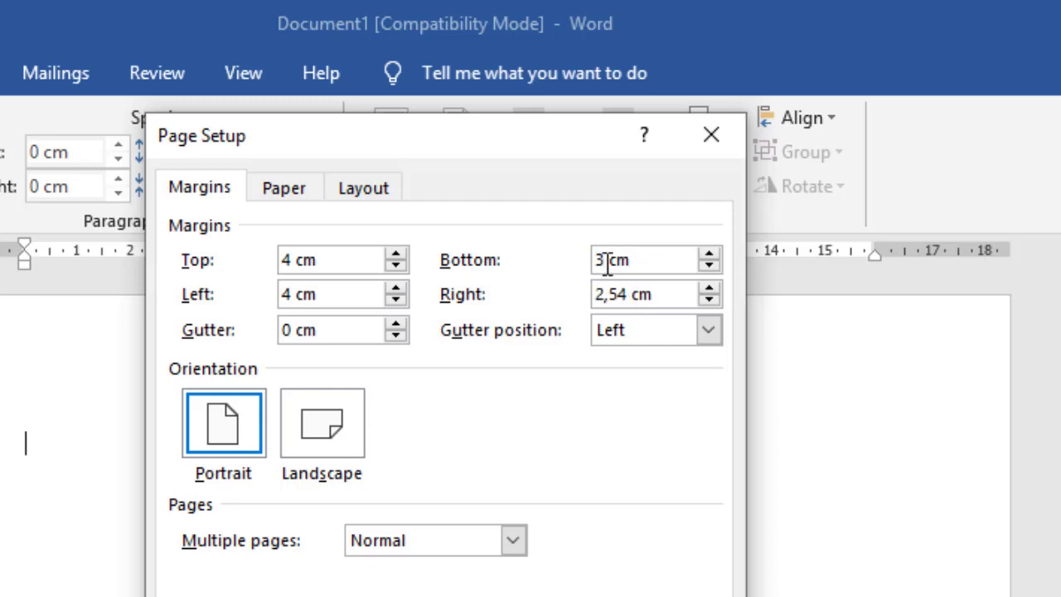
{"action": "double_click", "coordinate": [632, 296]}
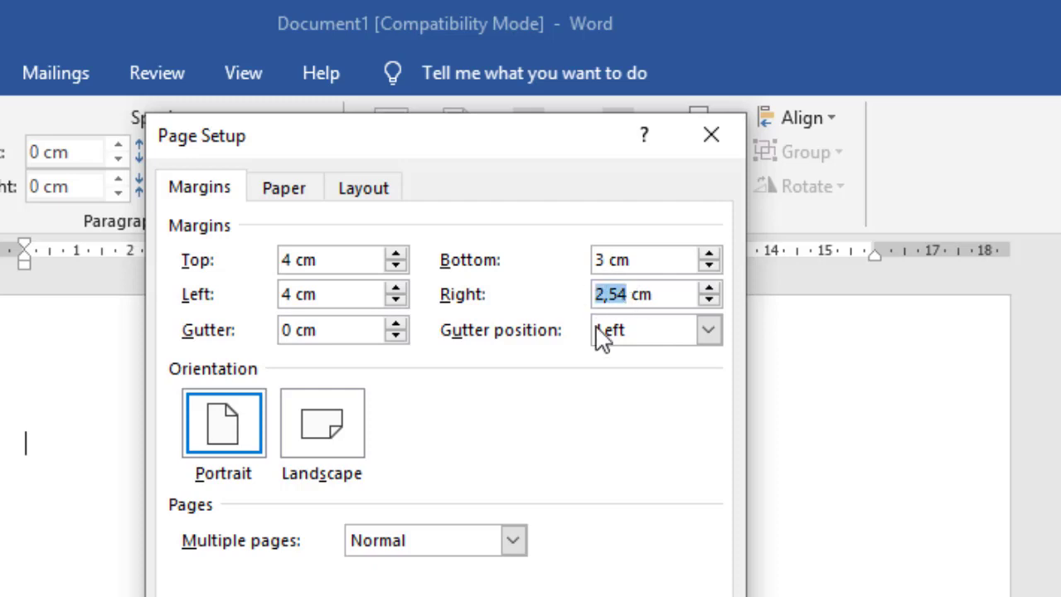
{"action": "type", "text": "3"}
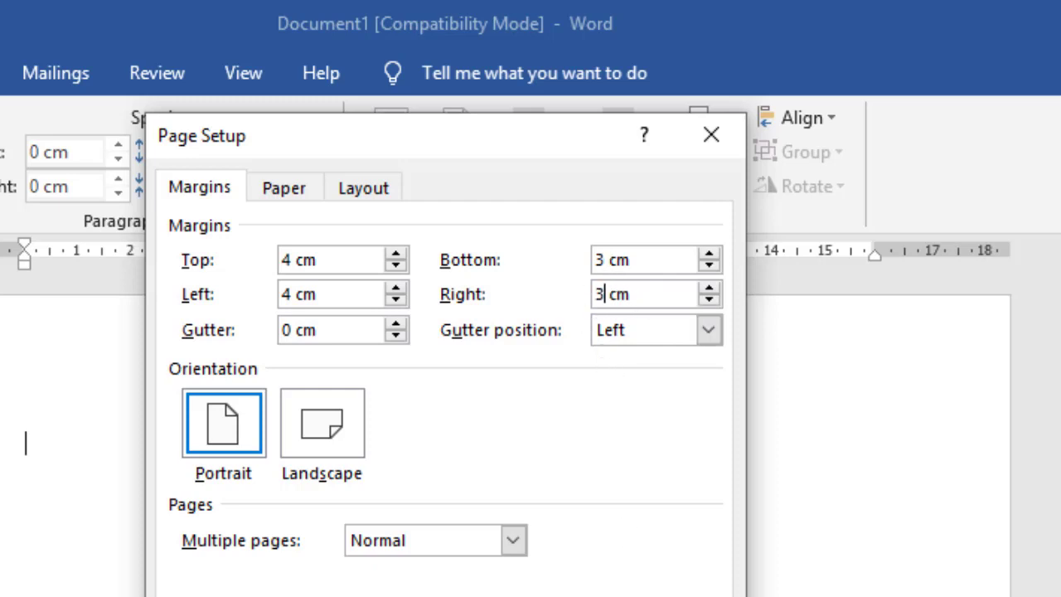
{"action": "key", "text": "Return"}
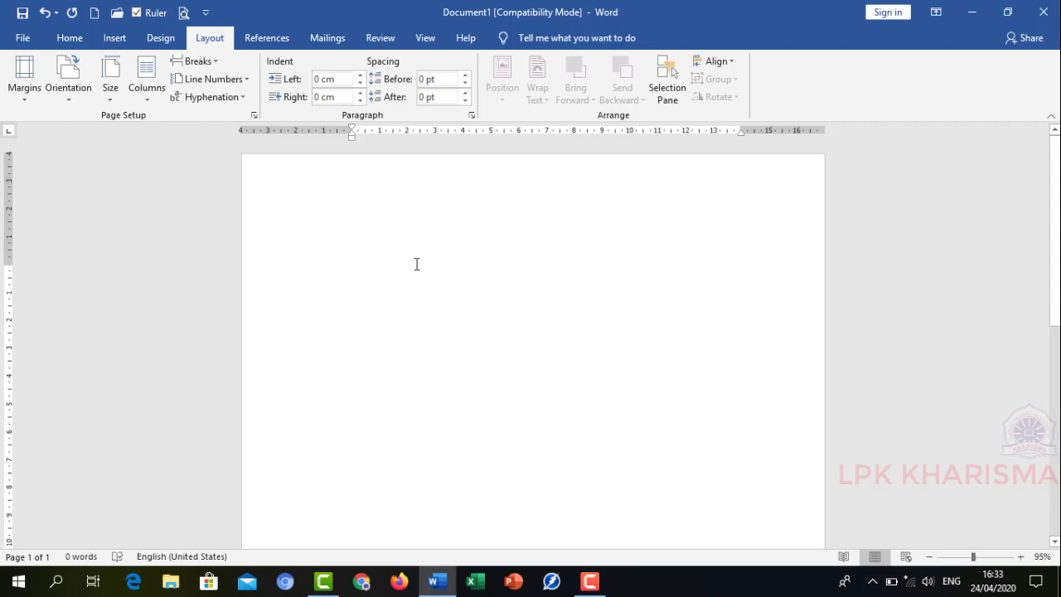
Enter the title MEMBUAT TABEL DAN PENOMORAN on the first line of the page.
{"action": "left_click", "coordinate": [116, 39]}
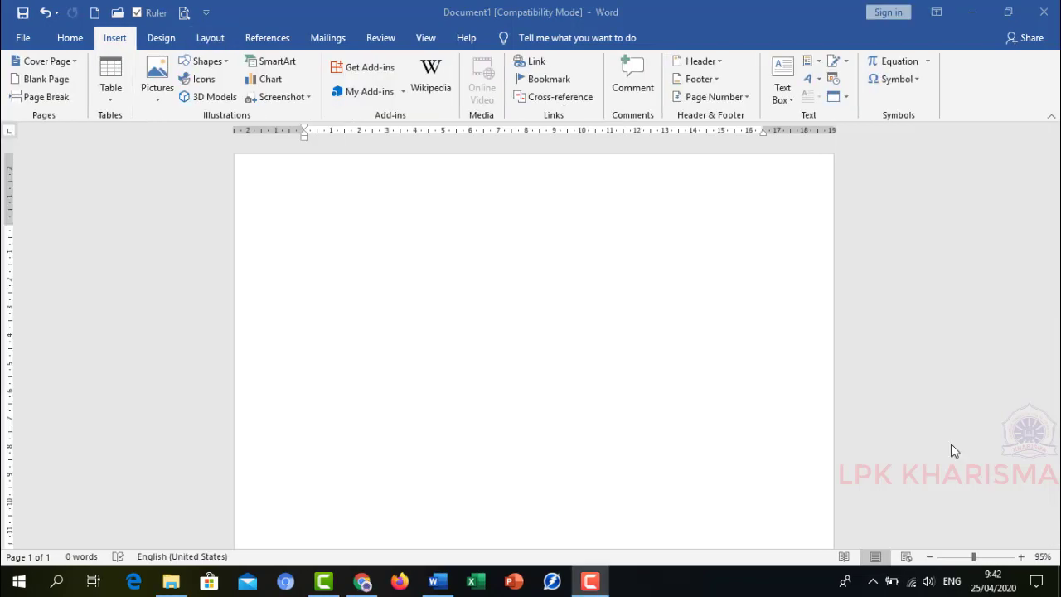
{"action": "left_click", "coordinate": [386, 250]}
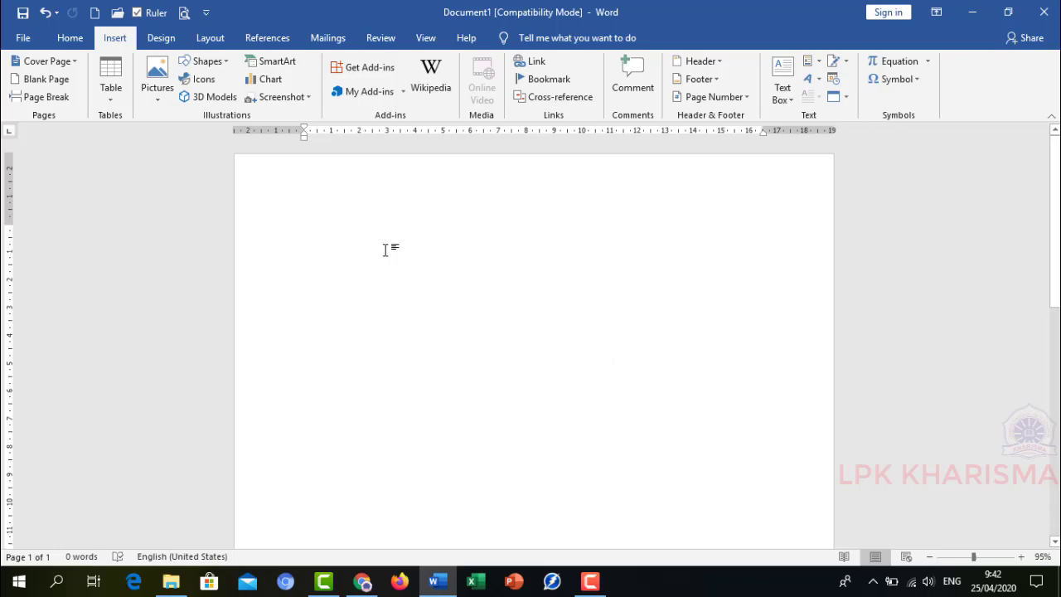
{"action": "type", "text": "as"}
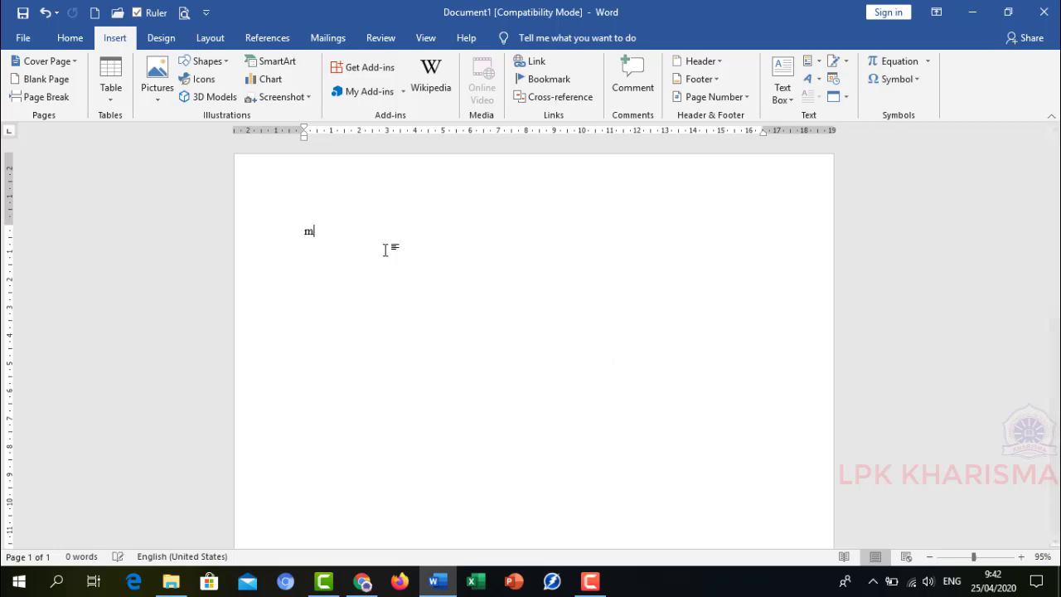
{"action": "key", "text": "BackSpace"}
{"action": "key", "text": "BackSpace"}
{"action": "type", "text": "MEMBUAT"}
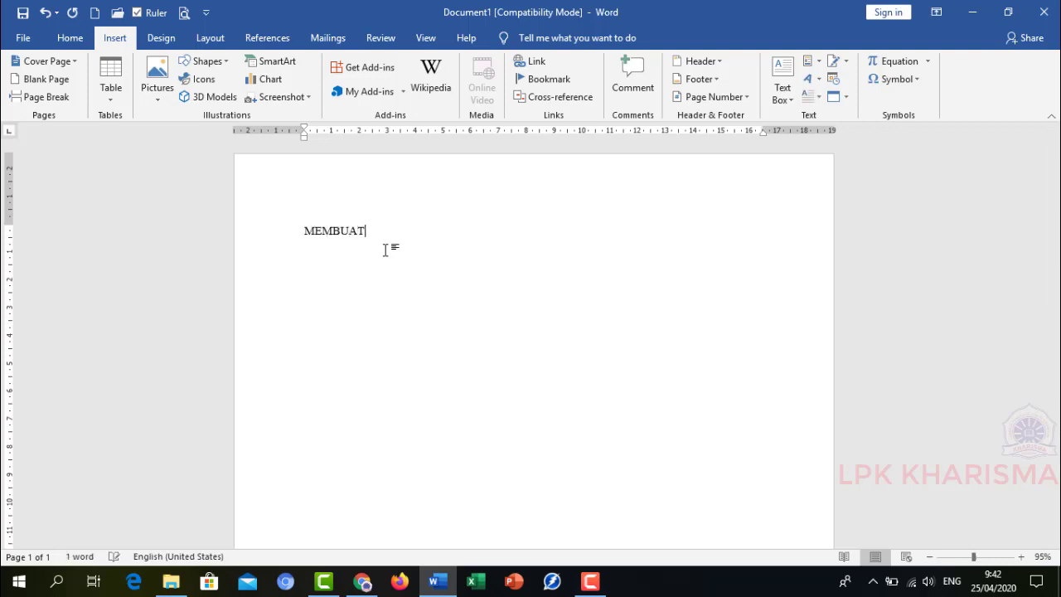
{"action": "type", "text": " TABEL"}
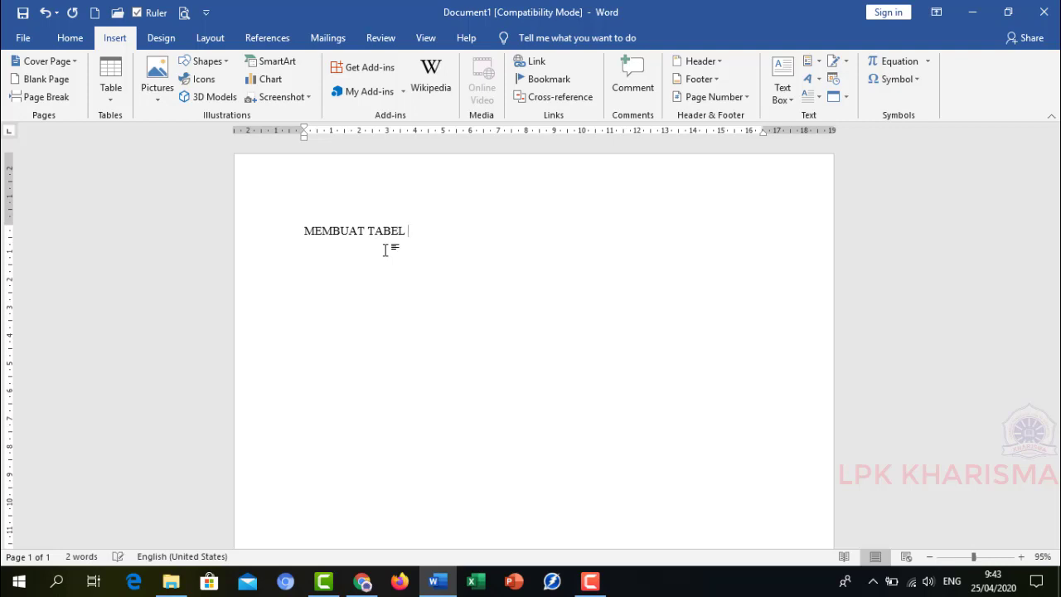
{"action": "type", "text": " DAN PENOMORO"}
{"action": "key", "text": "BackSpace"}
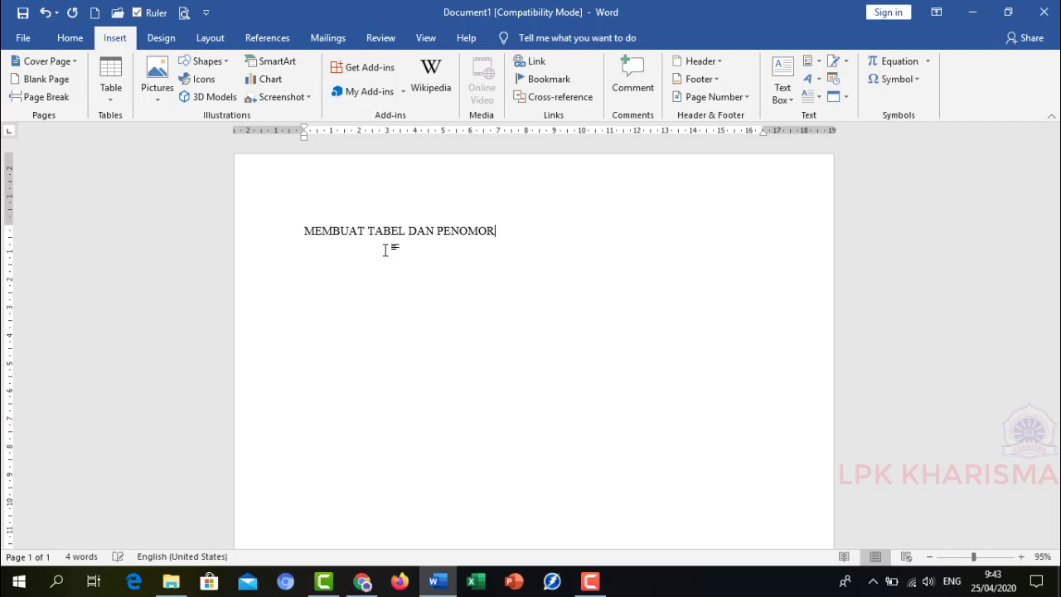
{"action": "type", "text": "AN"}
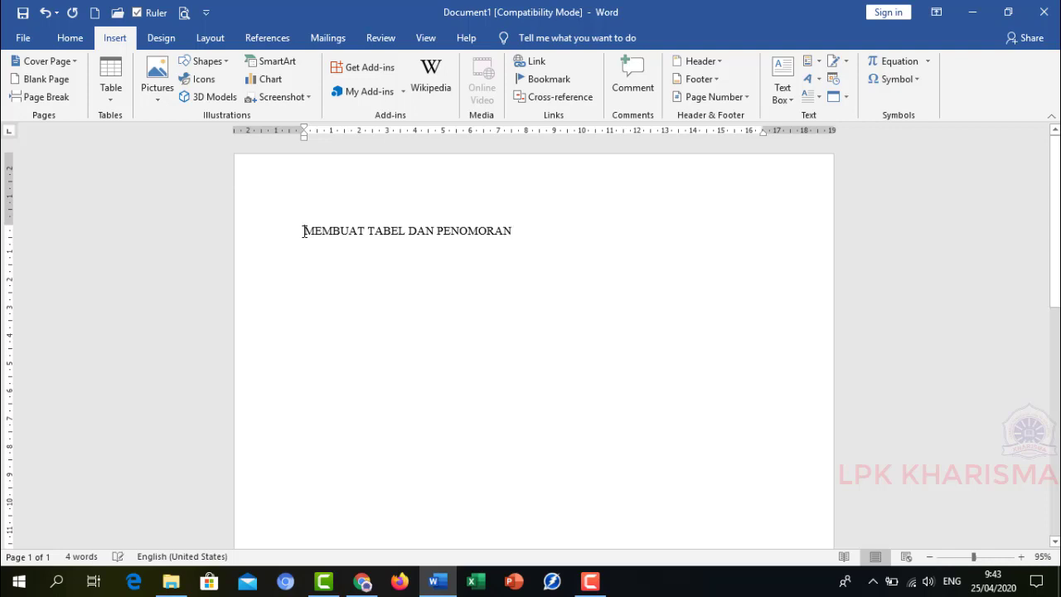
Center the title and add a left-aligned empty line below it.
{"action": "left_click", "coordinate": [303, 231]}
{"action": "left_click", "coordinate": [70, 38]}
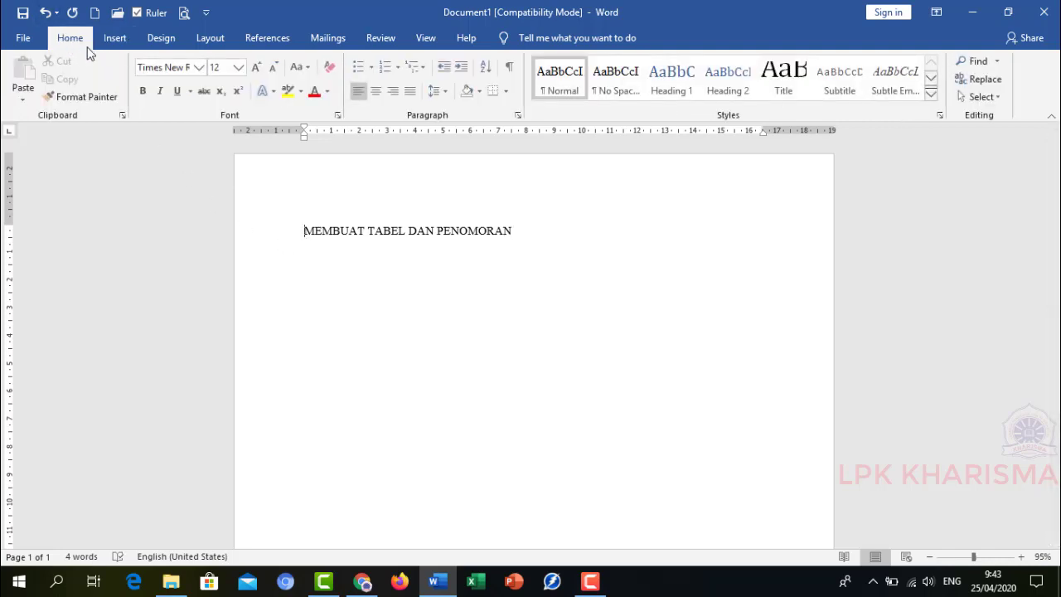
{"action": "left_click", "coordinate": [379, 97]}
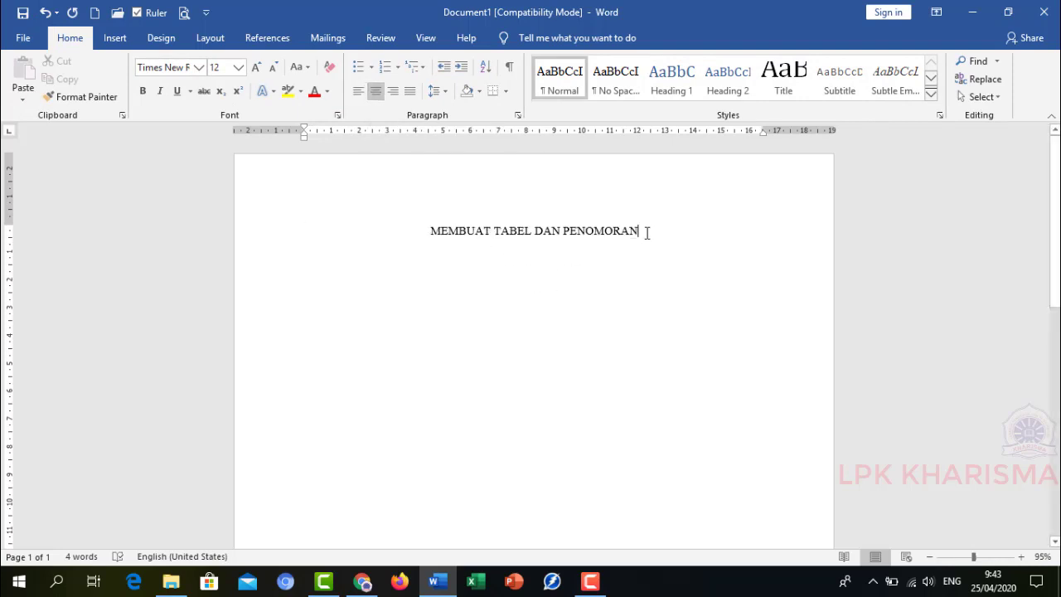
{"action": "key", "text": "Return"}
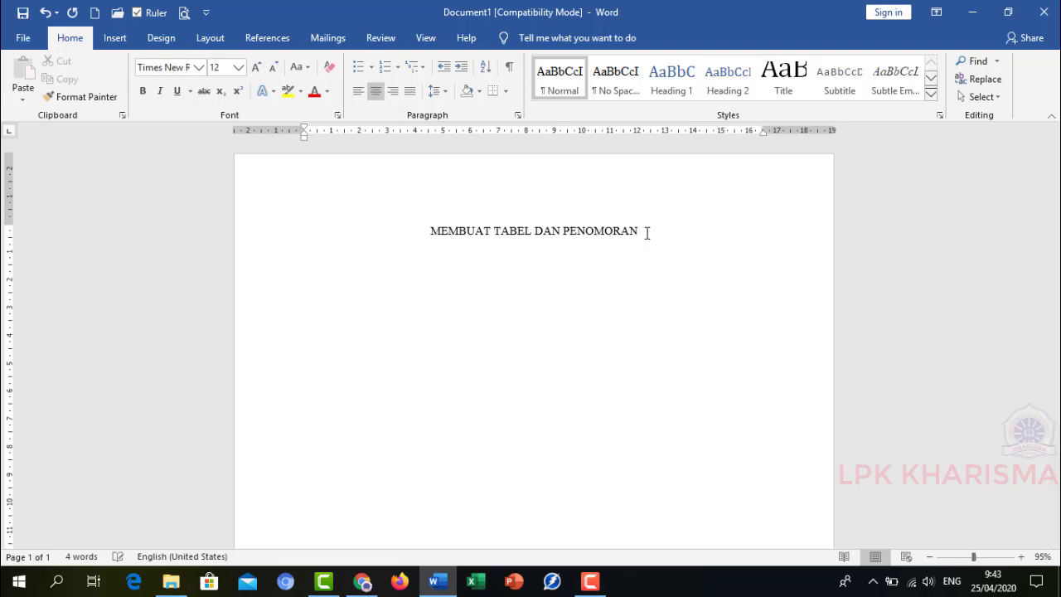
{"action": "left_click", "coordinate": [360, 92]}
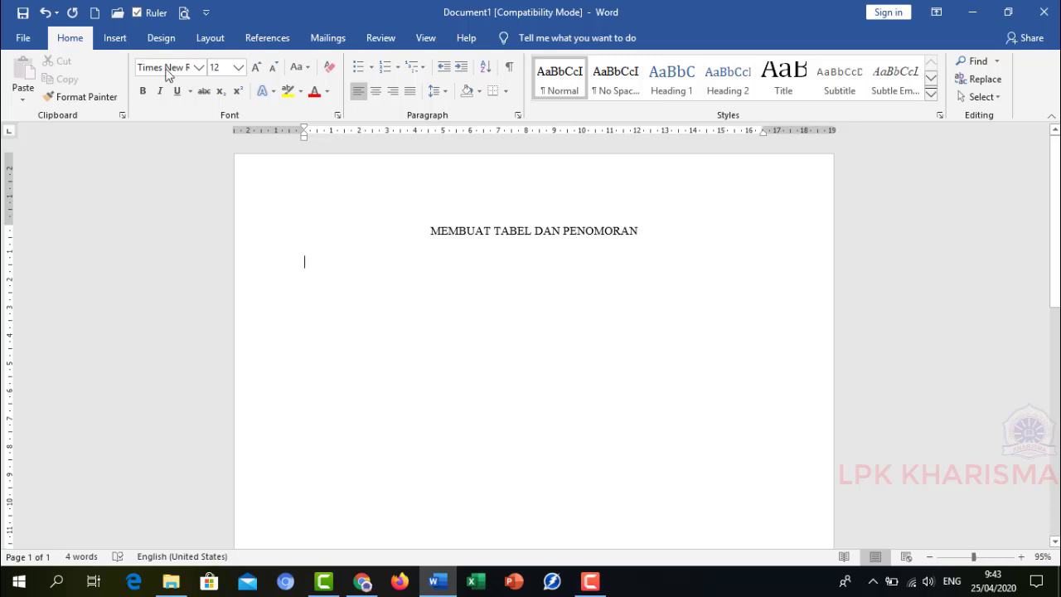
Insert a table with two columns and two rows below the title and enter PROGRAM INTENSIF in its first cell.
{"action": "left_click", "coordinate": [118, 40]}
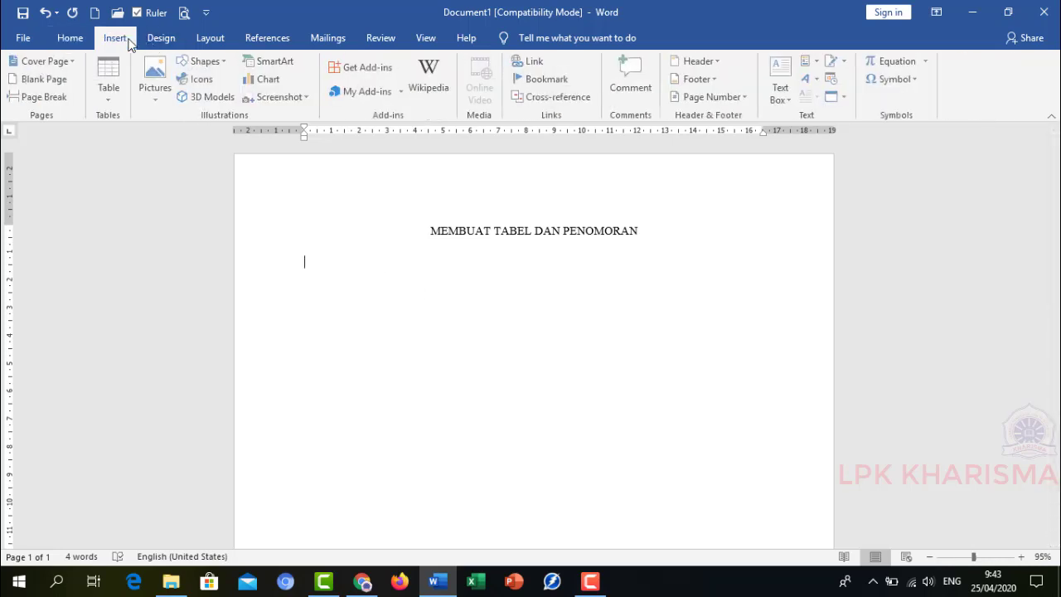
{"action": "left_click", "coordinate": [112, 94]}
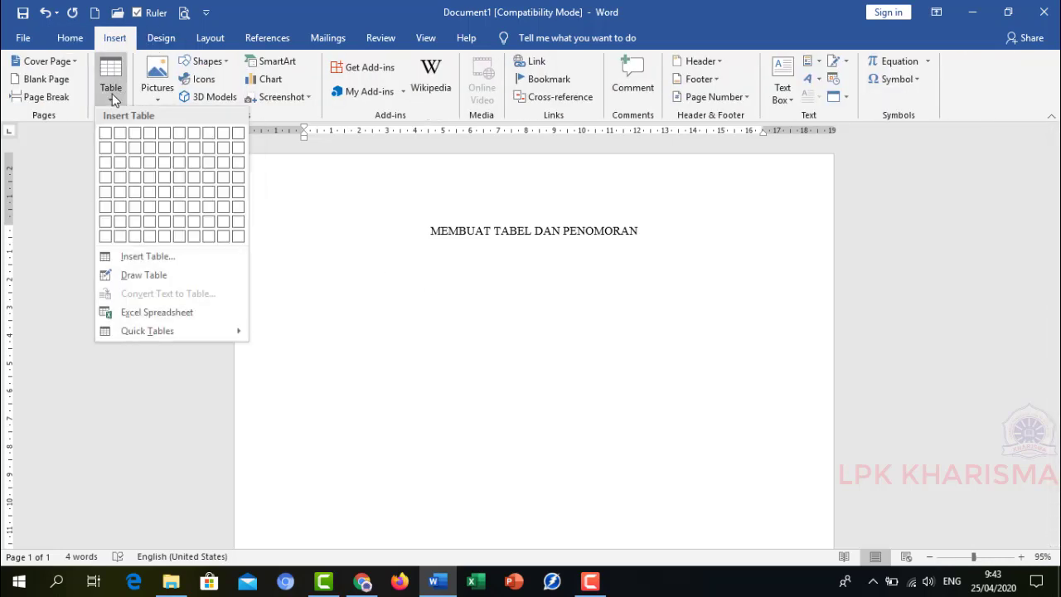
{"action": "left_click", "coordinate": [121, 146]}
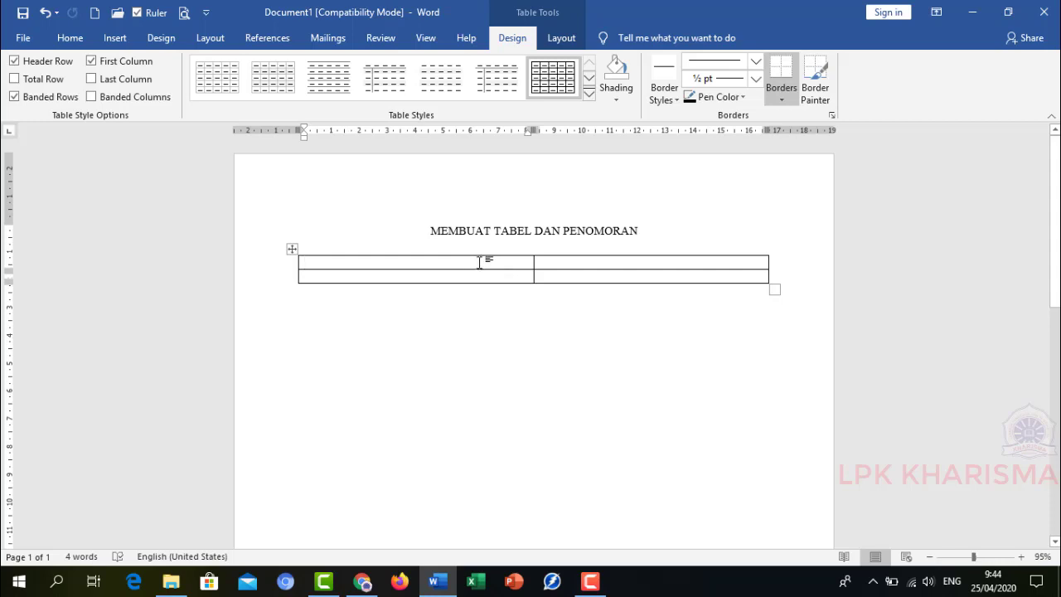
{"action": "type", "text": "P"}
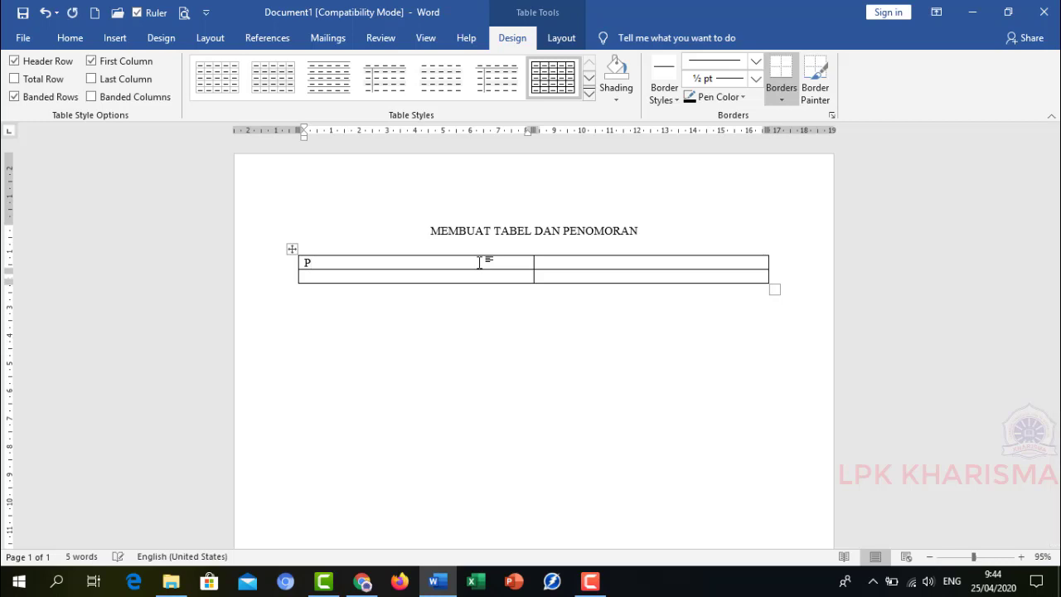
{"action": "type", "text": "ROGRAM INTENSIF"}
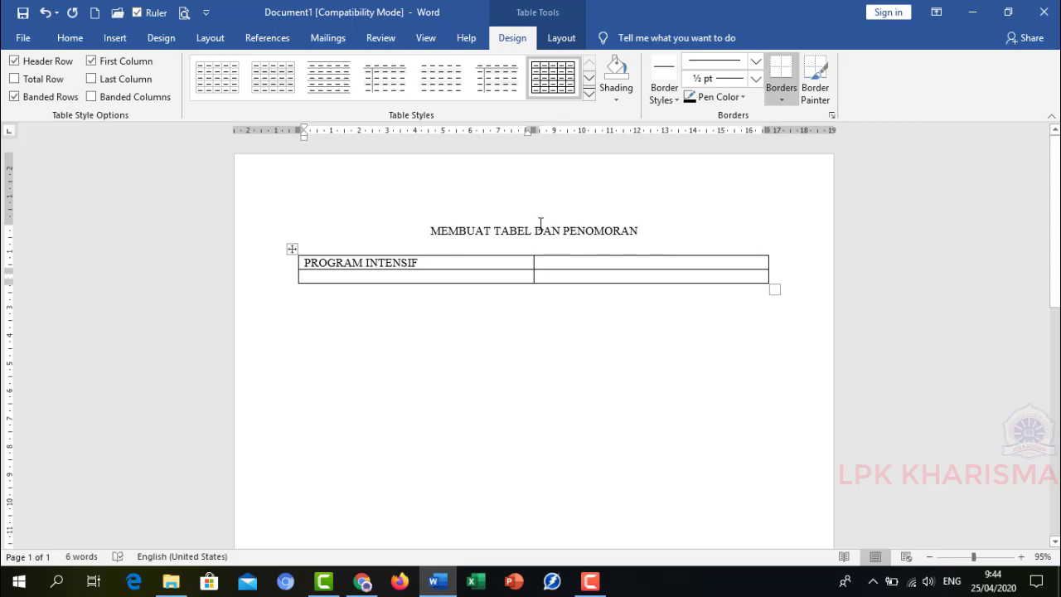
Add a centered line reading KURSUS PROGRAM SINGKAT above the existing title.
{"action": "left_click", "coordinate": [428, 232]}
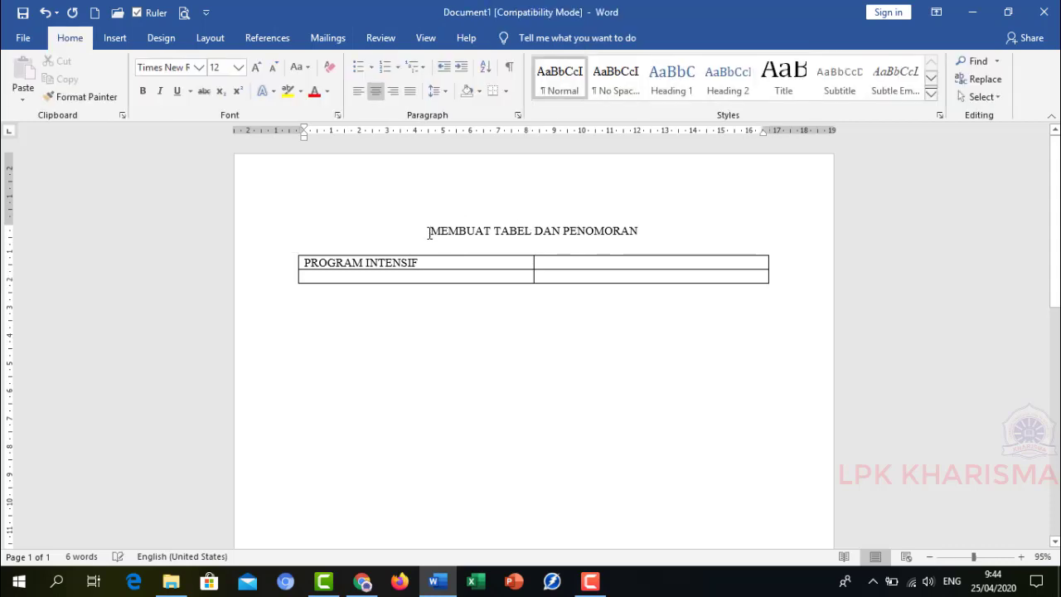
{"action": "key", "text": "Return"}
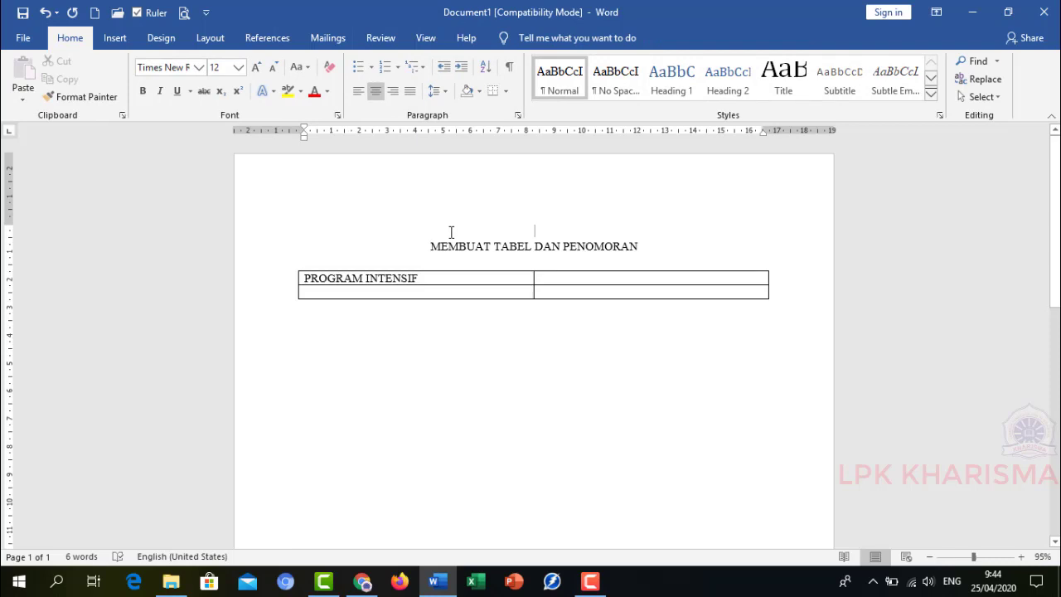
{"action": "type", "text": "KUR"}
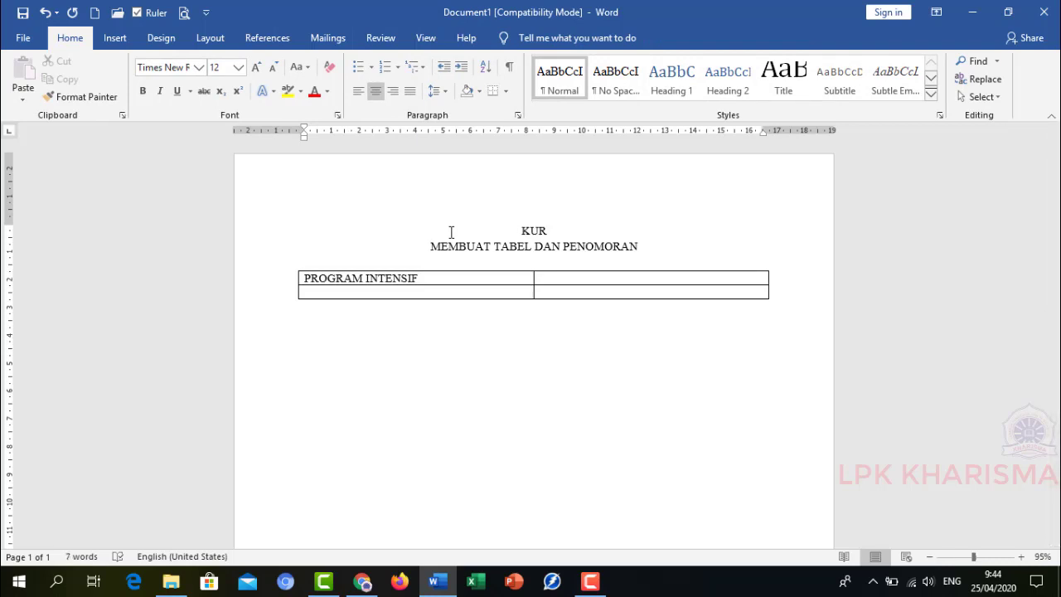
{"action": "type", "text": "SUS KOMPUT"}
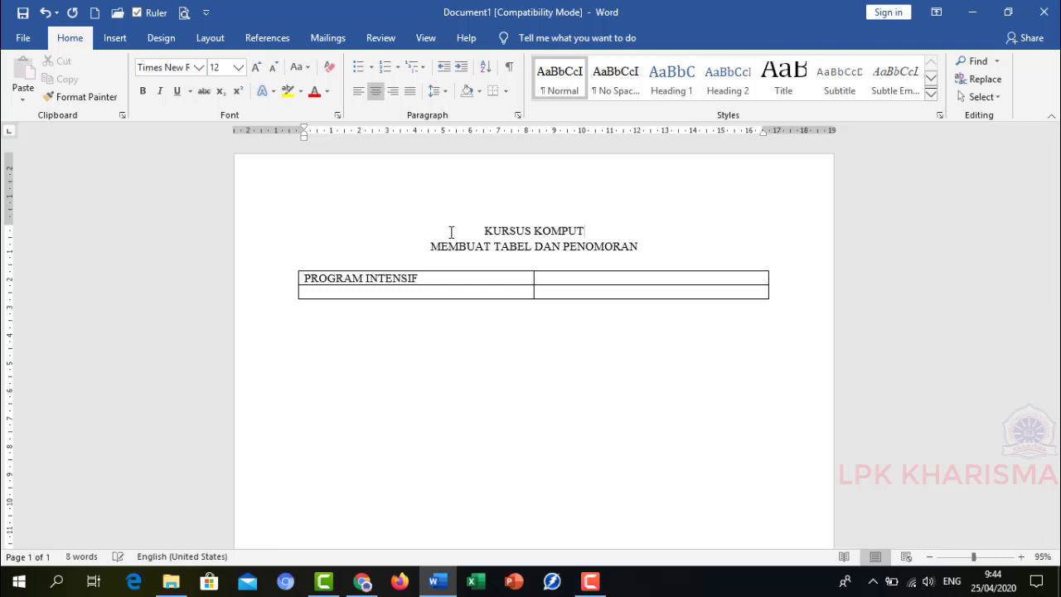
{"action": "key", "text": "BackSpace"}
{"action": "key", "text": "BackSpace"}
{"action": "key", "text": "BackSpace"}
{"action": "key", "text": "BackSpace"}
{"action": "key", "text": "BackSpace"}
{"action": "key", "text": "BackSpace"}
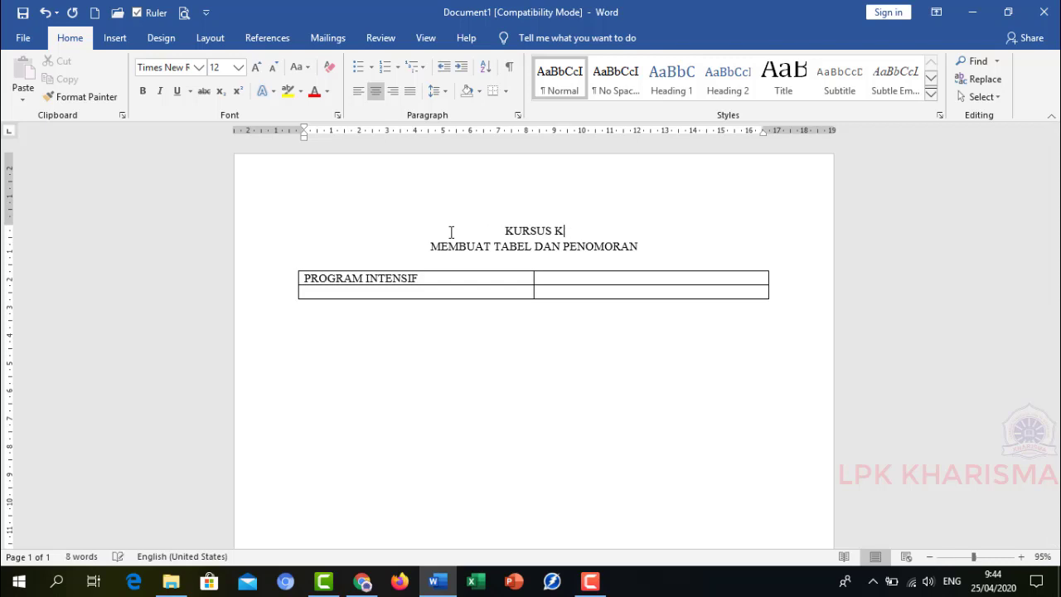
{"action": "type", "text": "PRO"}
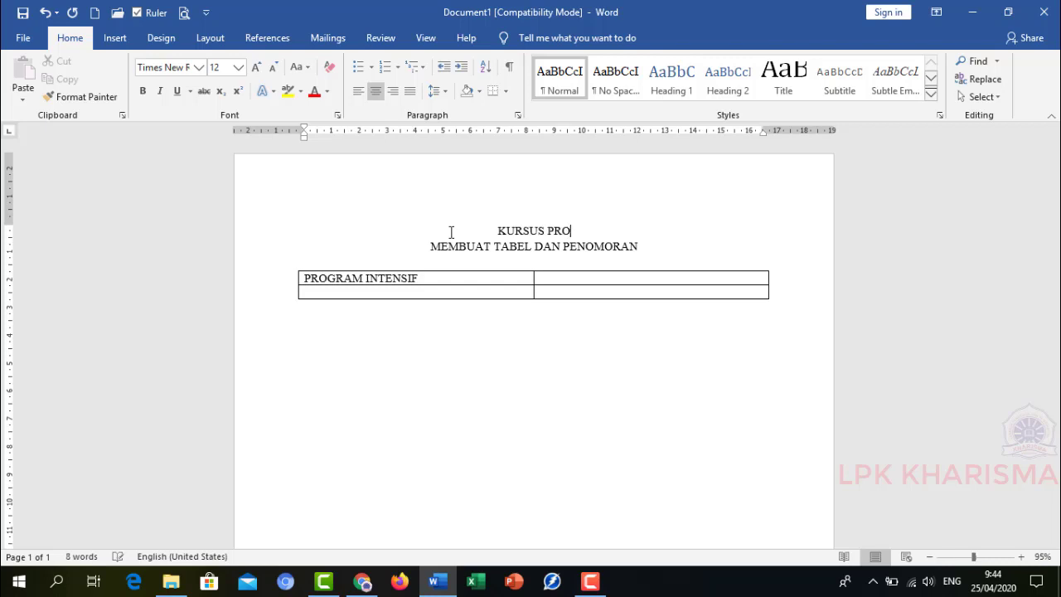
{"action": "type", "text": "GRAM SINGKAT"}
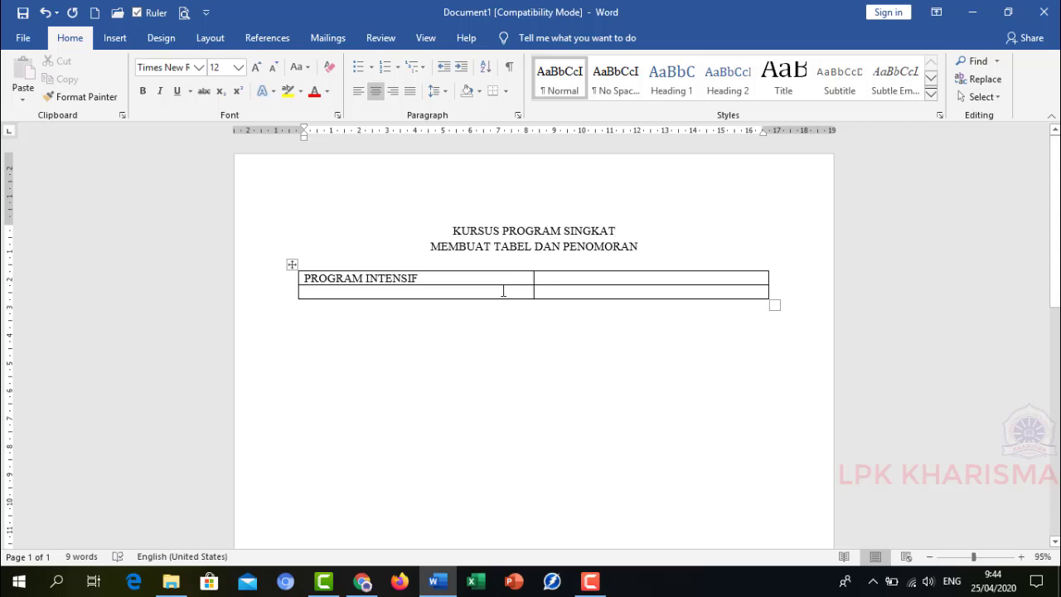
Start defining a new symbol bullet for the second row's first cell and browse the Symbol font's characters.
{"action": "left_click", "coordinate": [504, 290]}
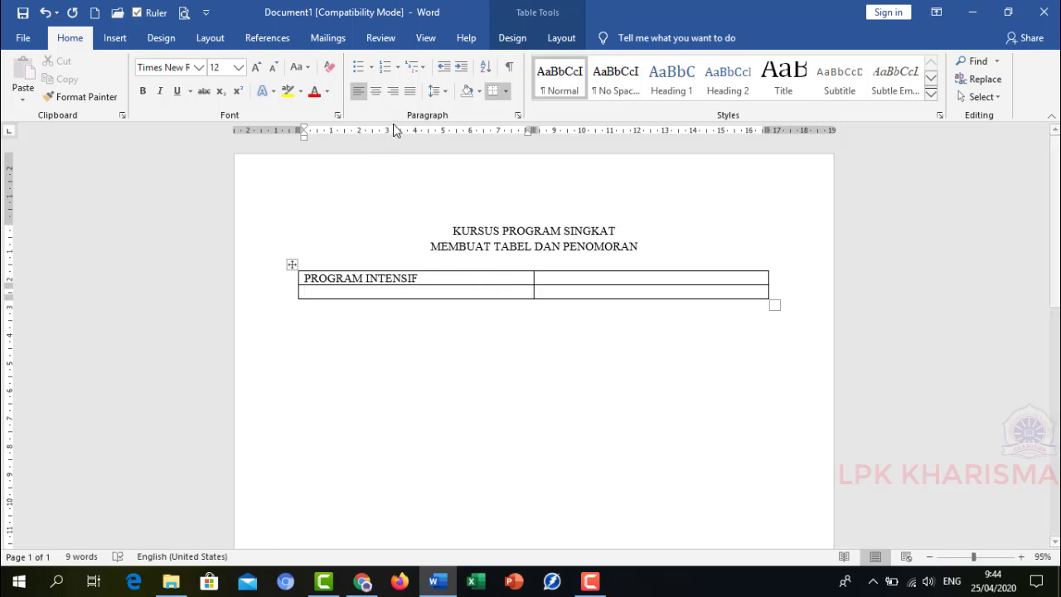
{"action": "left_click", "coordinate": [371, 68]}
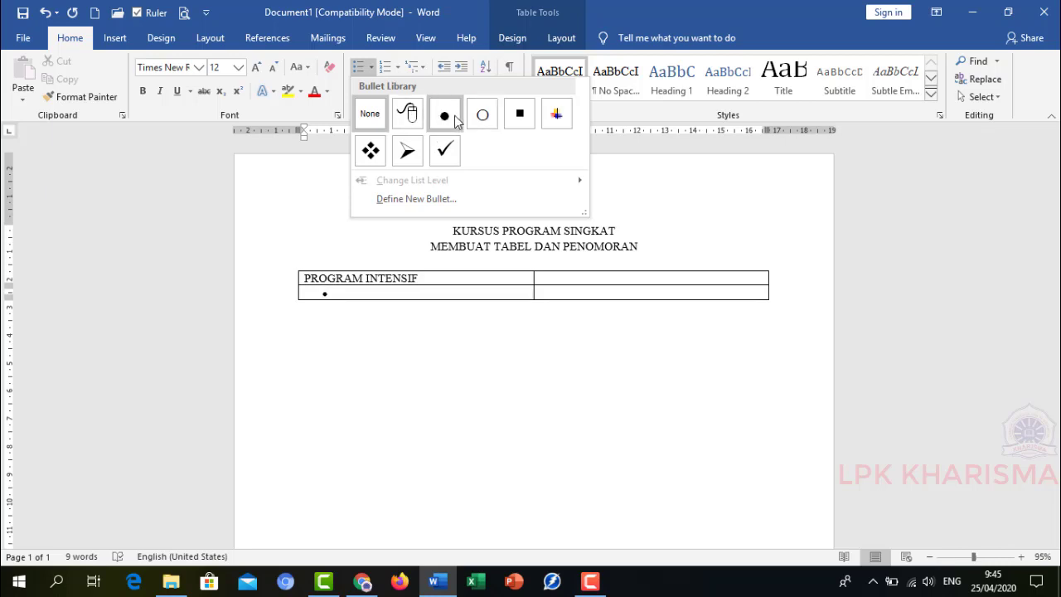
{"action": "left_click", "coordinate": [430, 199]}
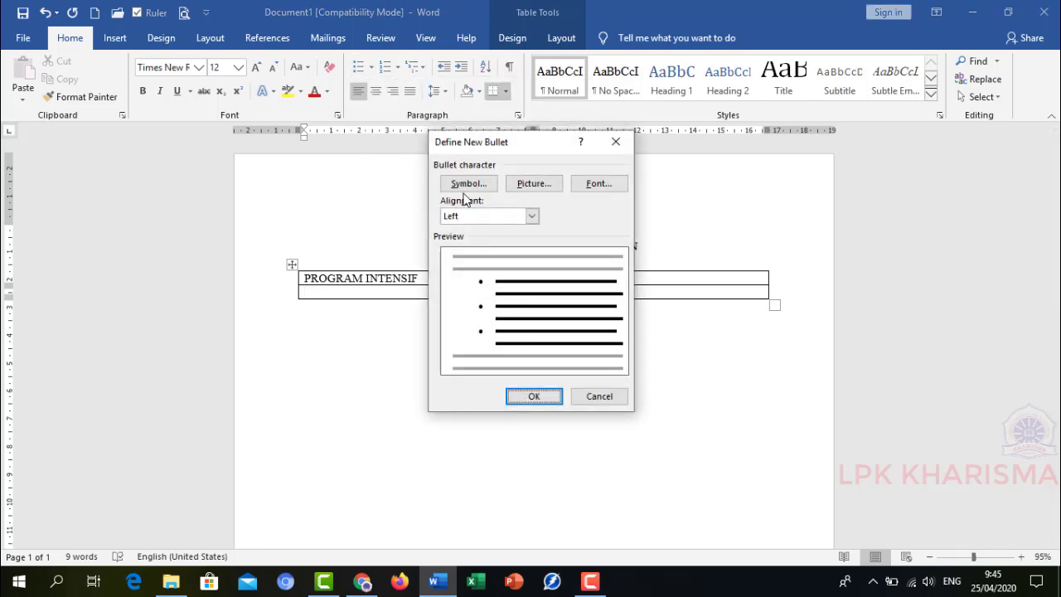
{"action": "left_click", "coordinate": [467, 185]}
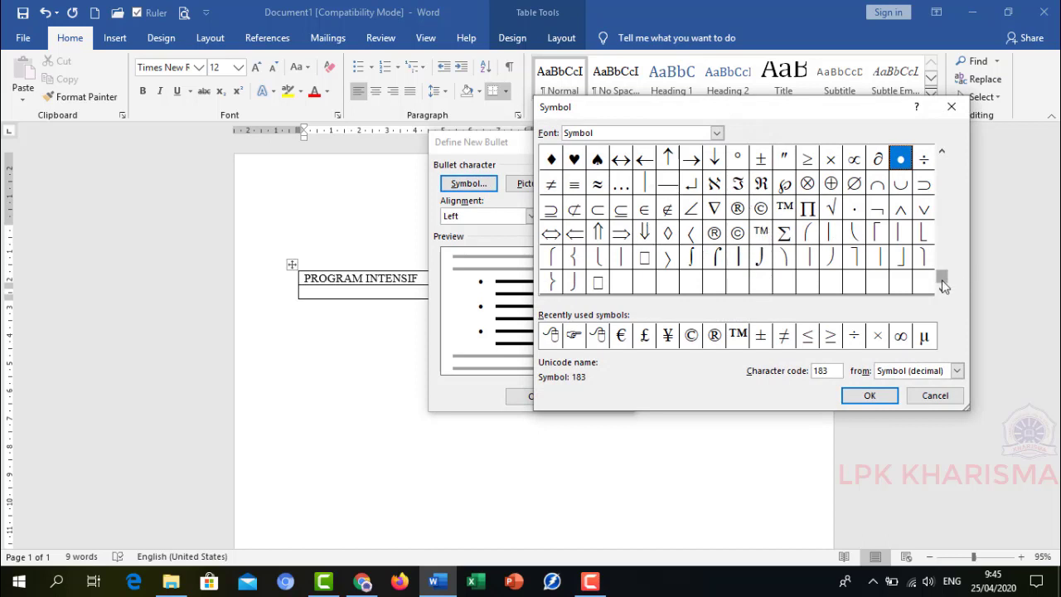
{"action": "left_click_drag", "start_coordinate": [942, 286], "coordinate": [942, 253]}
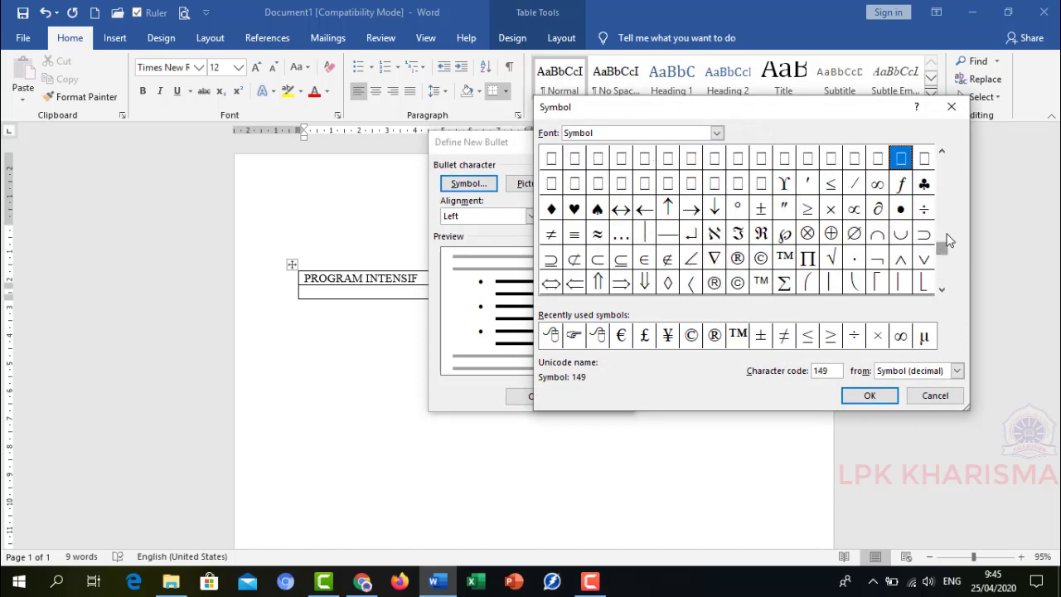
{"action": "left_click", "coordinate": [941, 152]}
{"action": "left_click", "coordinate": [942, 152]}
{"action": "left_click", "coordinate": [942, 152]}
{"action": "left_click", "coordinate": [942, 152]}
{"action": "left_click", "coordinate": [942, 152]}
{"action": "left_click", "coordinate": [942, 153]}
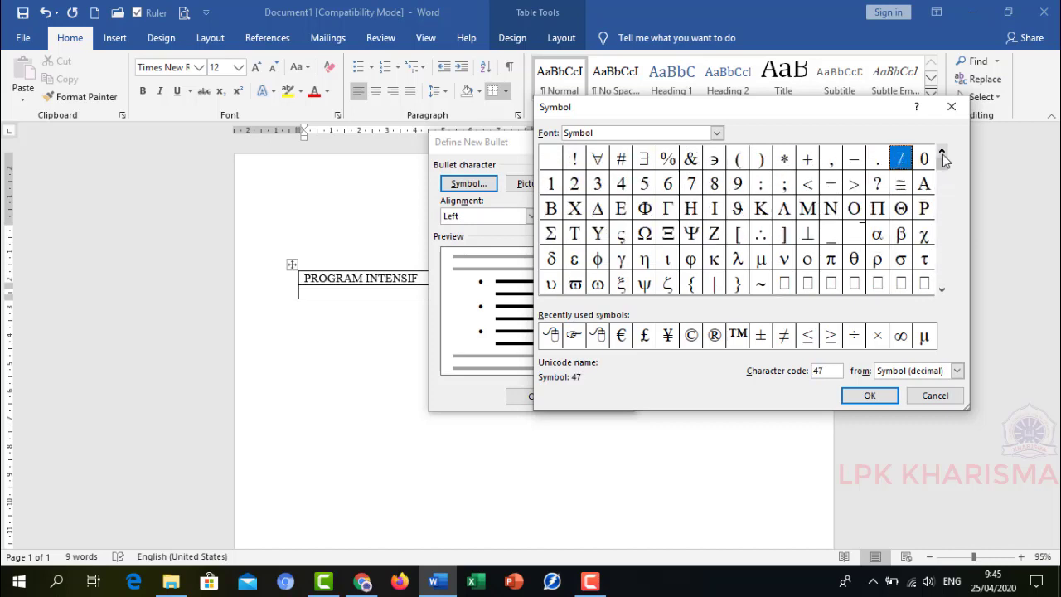
Set the font of the bullet symbol to Wingdings 2.
{"action": "left_click", "coordinate": [717, 134]}
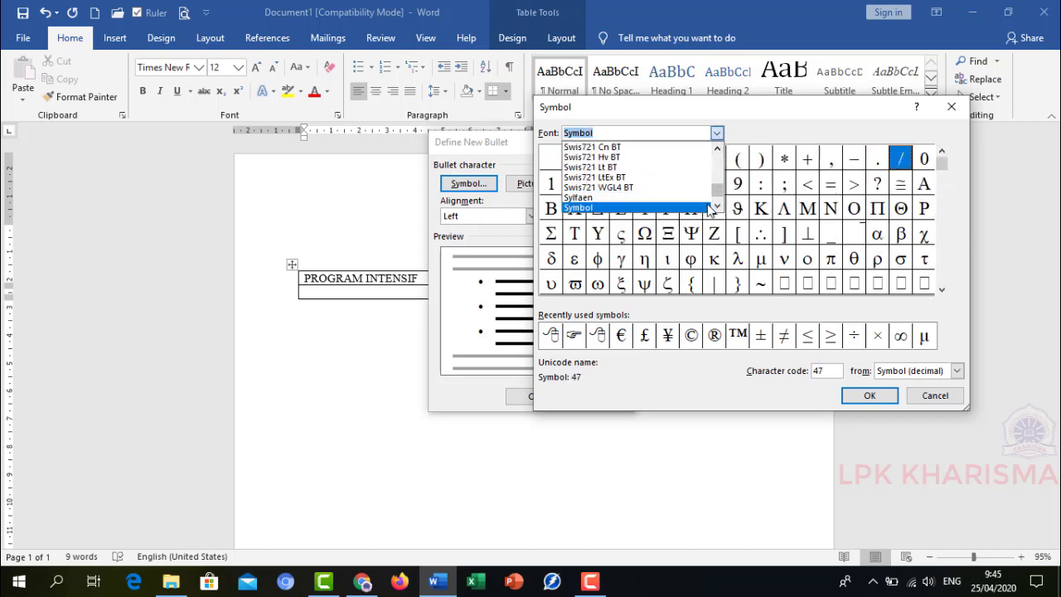
{"action": "left_click", "coordinate": [718, 148]}
{"action": "left_click", "coordinate": [718, 148]}
{"action": "left_click", "coordinate": [718, 149]}
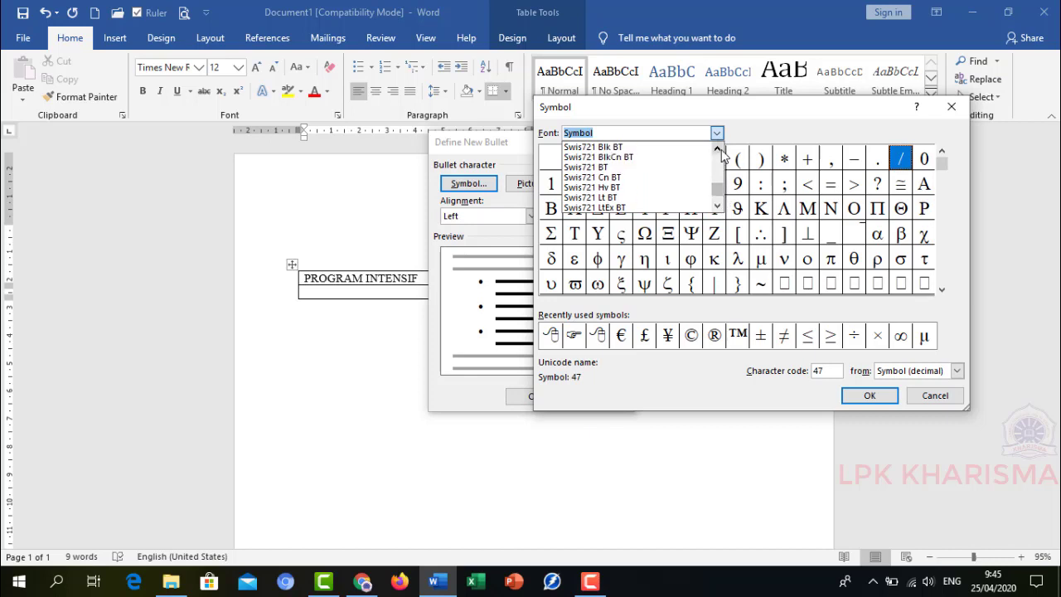
{"action": "left_click", "coordinate": [718, 148]}
{"action": "left_click", "coordinate": [718, 149]}
{"action": "mouse_move", "coordinate": [720, 189]}
{"action": "left_mouse_down"}
{"action": "mouse_move", "coordinate": [719, 160]}
{"action": "mouse_move", "coordinate": [721, 195]}
{"action": "left_mouse_up"}
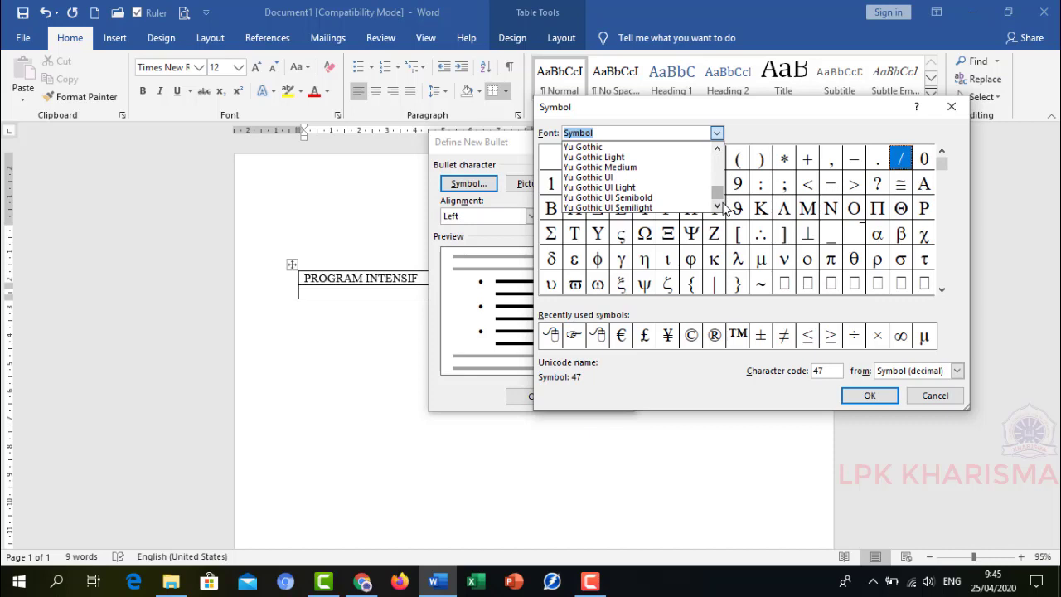
{"action": "type", "text": "W"}
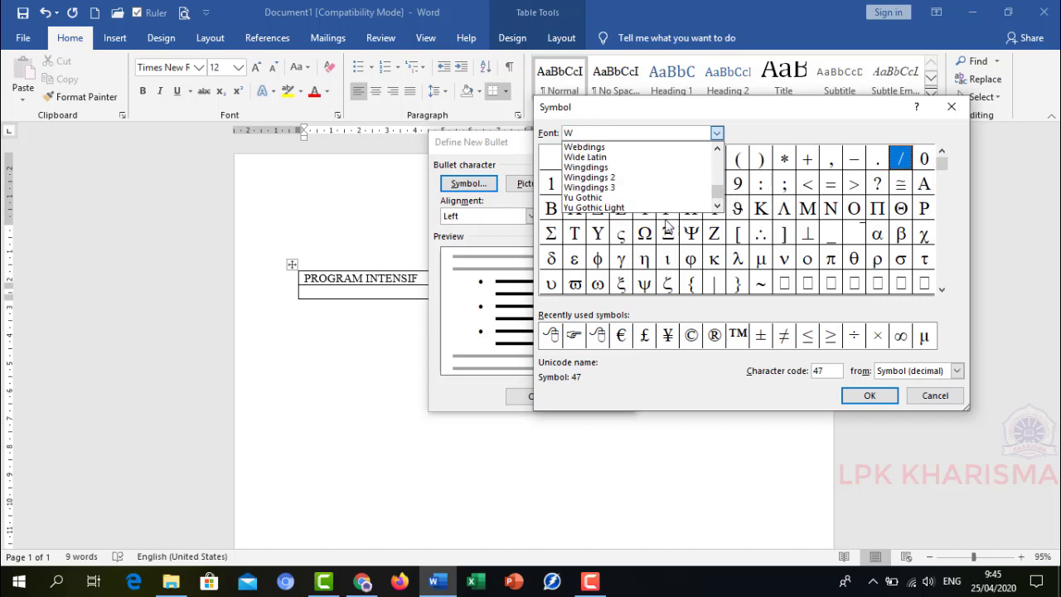
{"action": "left_click", "coordinate": [615, 177]}
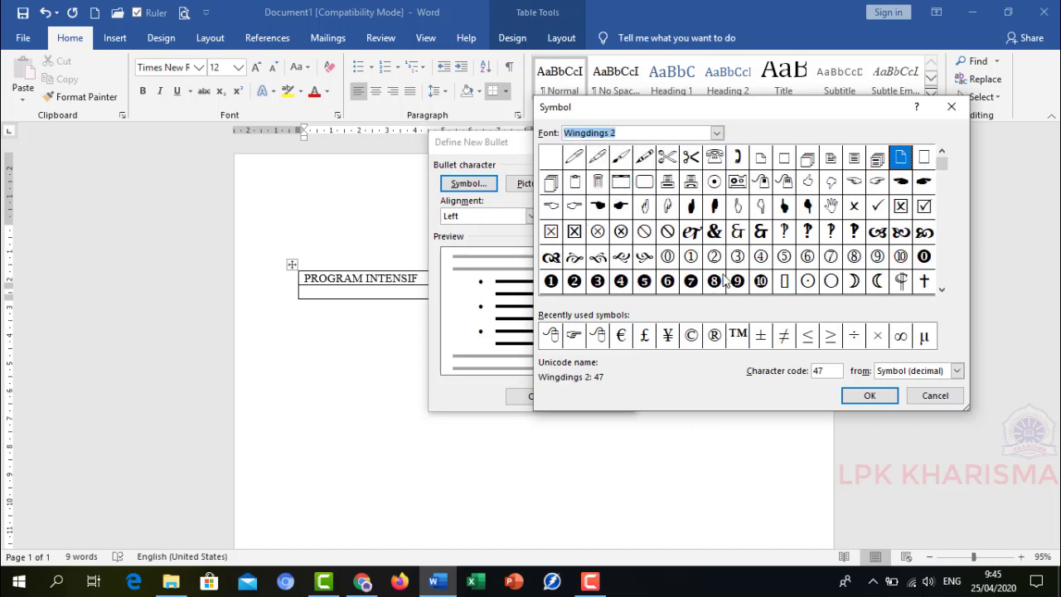
Choose the solid right-pointing hand, character code 69, as the bullet and apply it to the cell.
{"action": "left_click", "coordinate": [620, 209]}
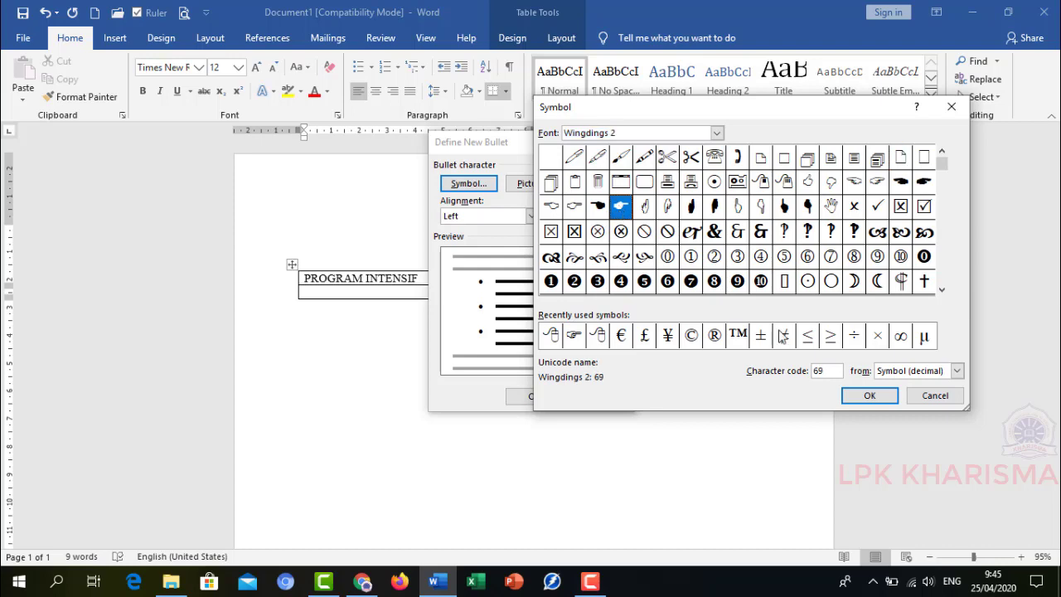
{"action": "left_click", "coordinate": [868, 396]}
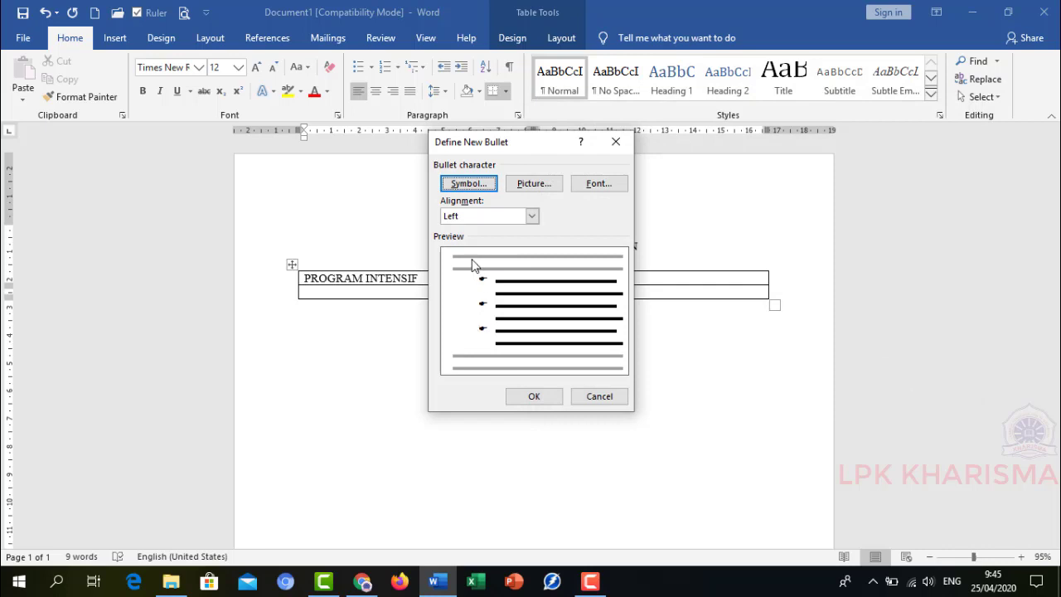
{"action": "left_click", "coordinate": [535, 396]}
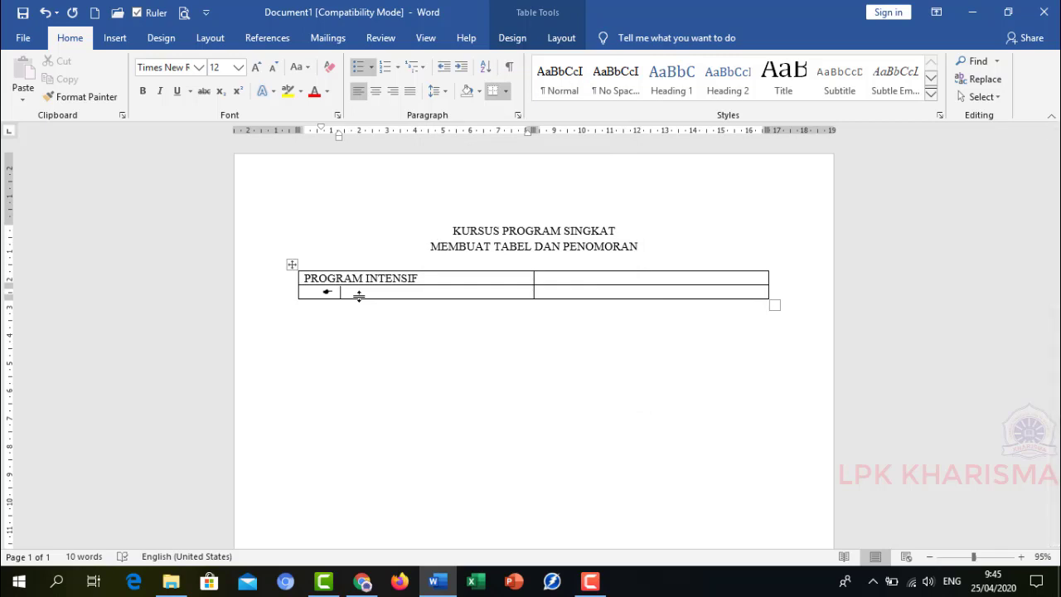
Enter Program computer and Komputer Akuntansi as bulleted items in the cell below PROGRAM INTENSIF.
{"action": "type", "text": "p"}
{"action": "key", "text": "BackSpace"}
{"action": "type", "text": "Program komputer"}
{"action": "key", "text": "Return"}
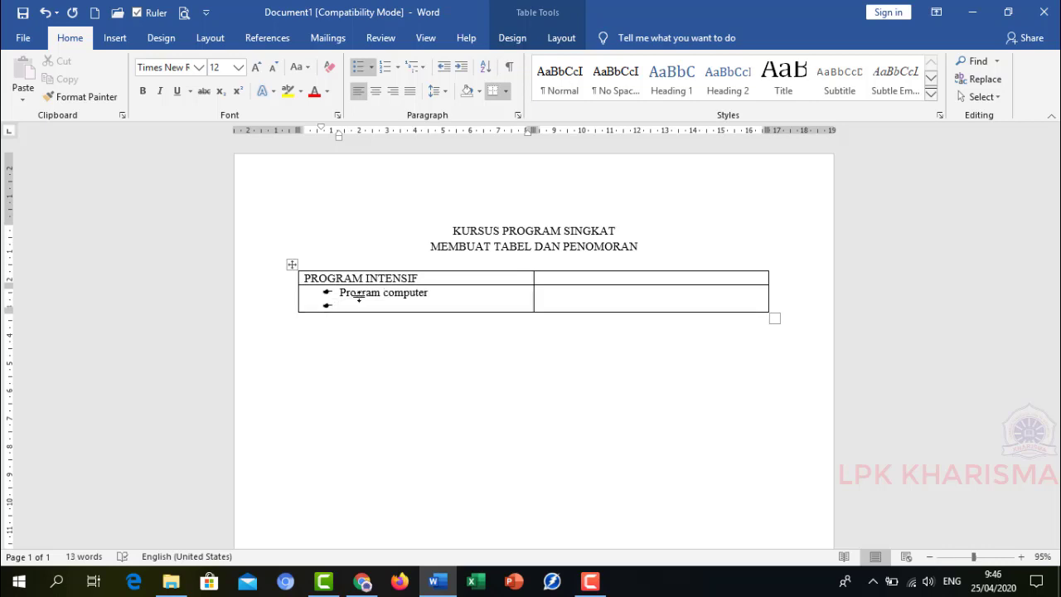
{"action": "type", "text": "Komputer Akuntansi"}
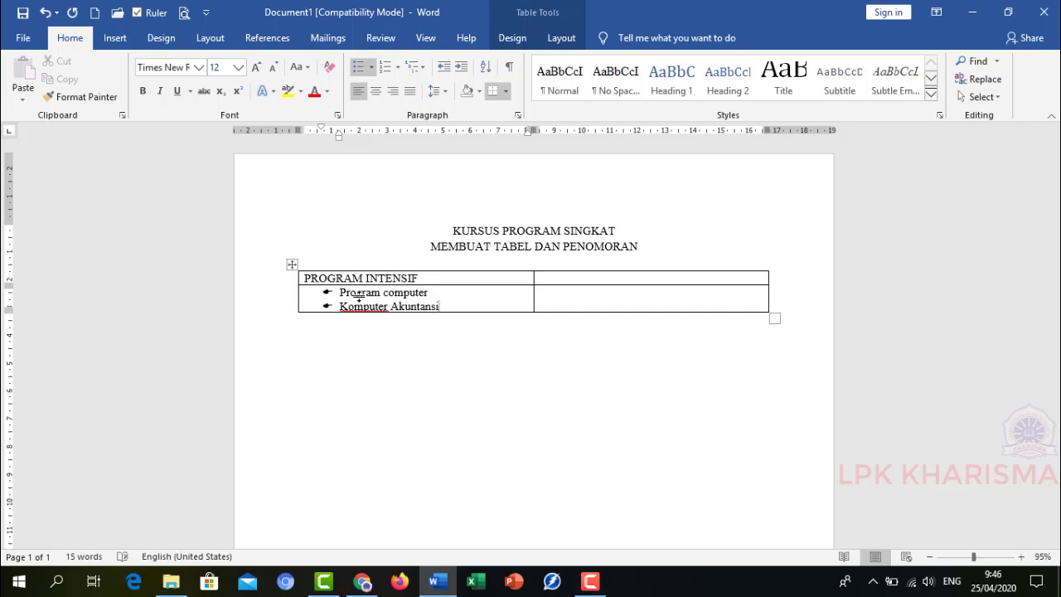
{"action": "key", "text": "Return"}
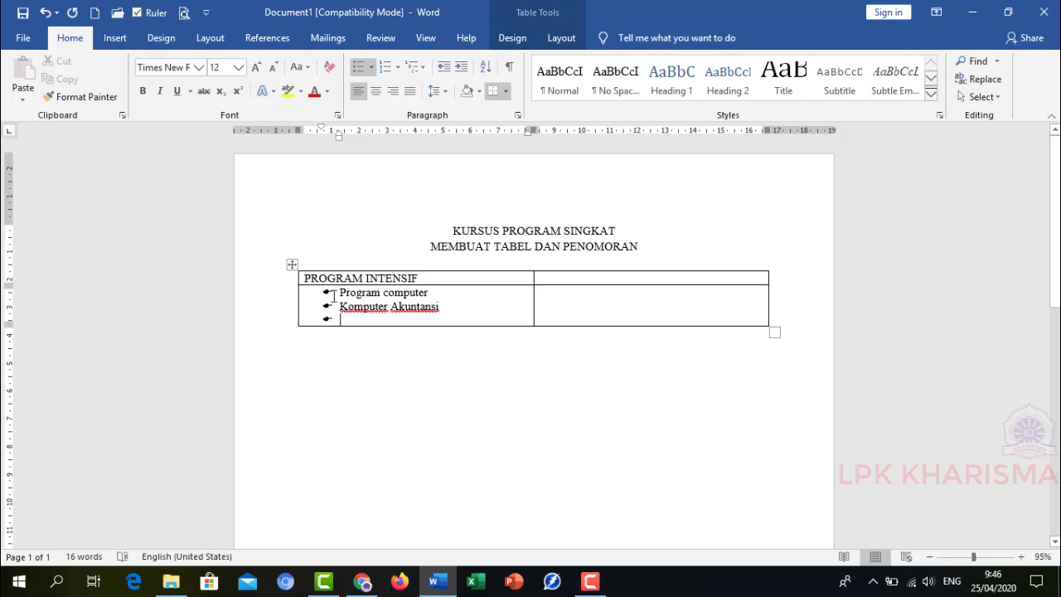
Add the bulleted items Fesain Grafis and Programmer below Komputer Akuntansi.
{"action": "type", "text": "Fesai"}
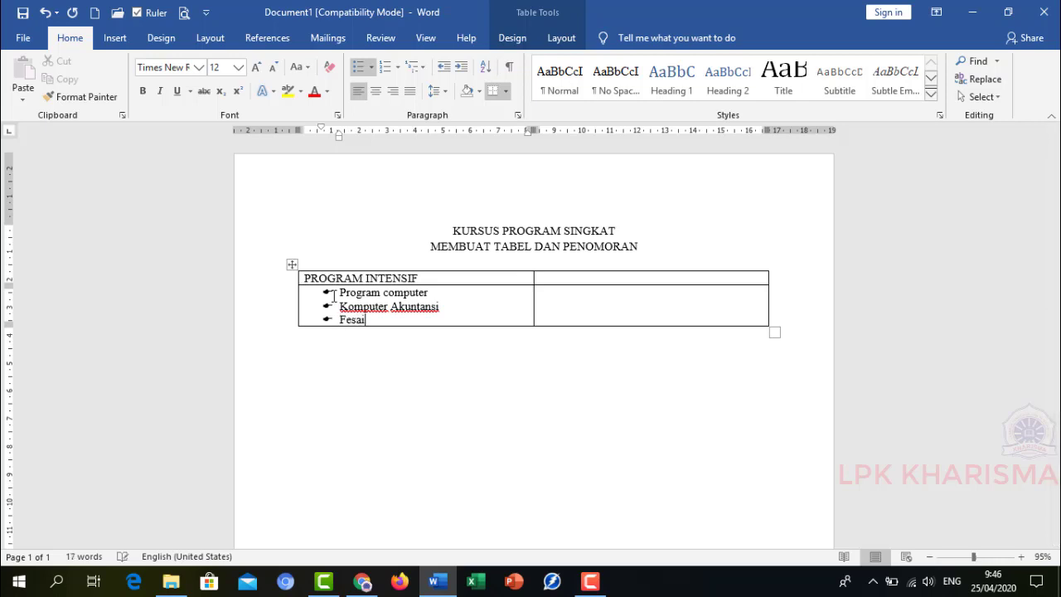
{"action": "type", "text": "n Grafis"}
{"action": "key", "text": "Return"}
{"action": "type", "text": "Pr"}
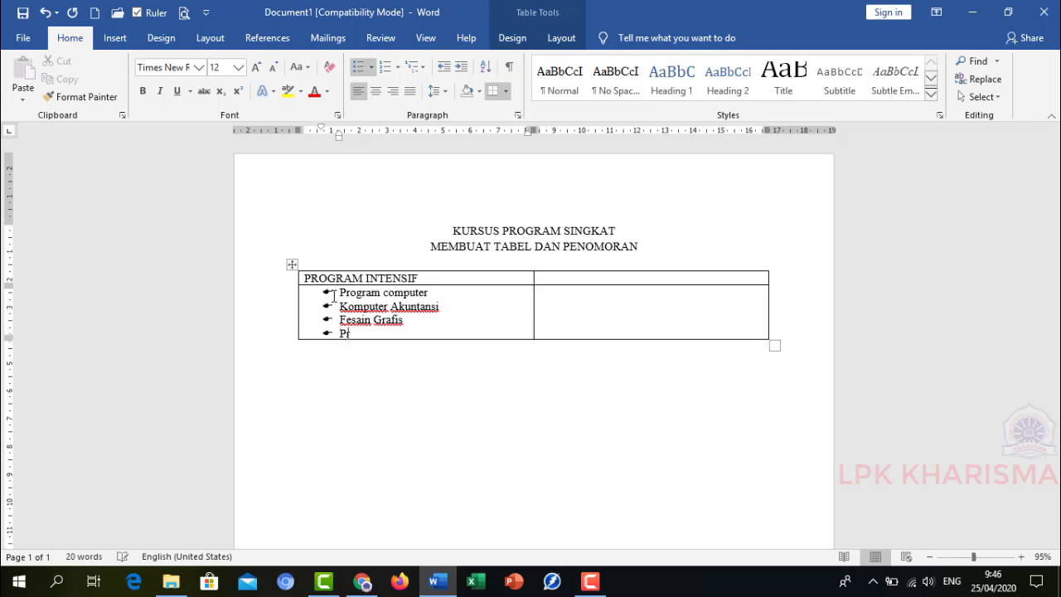
{"action": "type", "text": "ogrammer"}
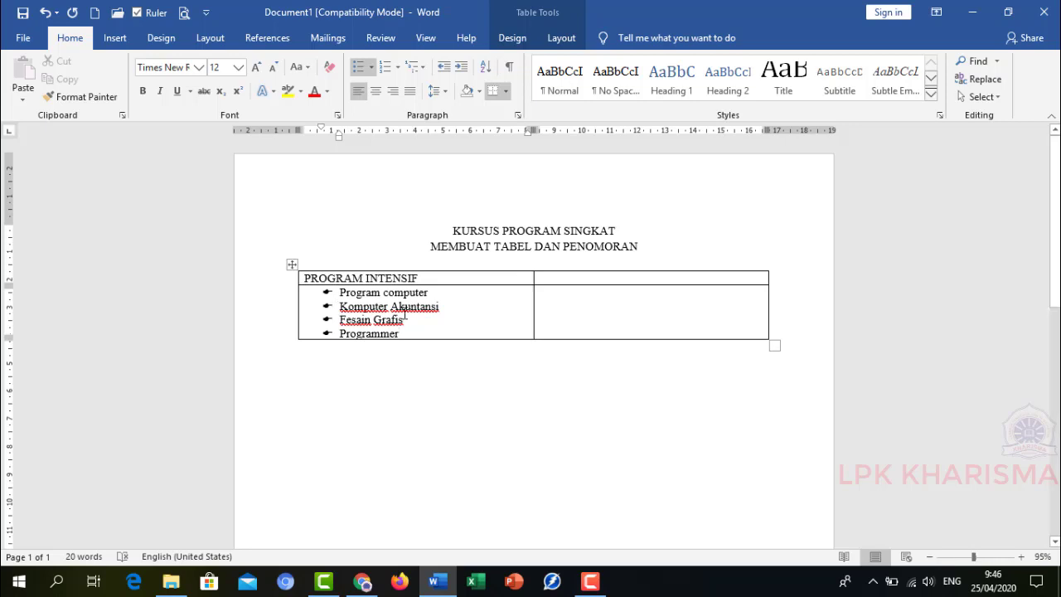
Enter Program Bahasa in the second row's second cell and start a new line below it.
{"action": "left_click", "coordinate": [557, 293]}
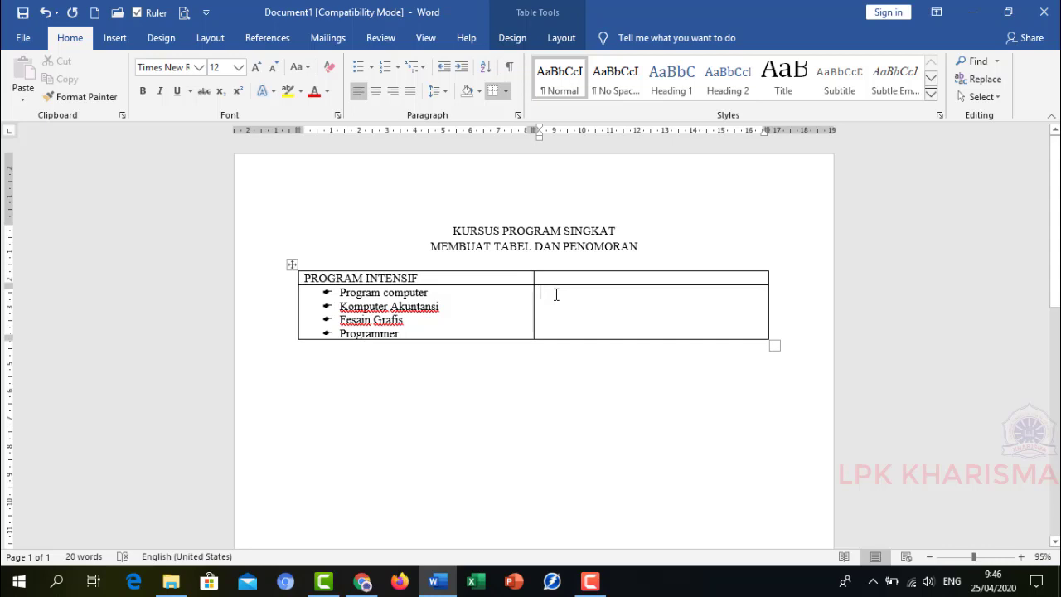
{"action": "type", "text": "Progr"}
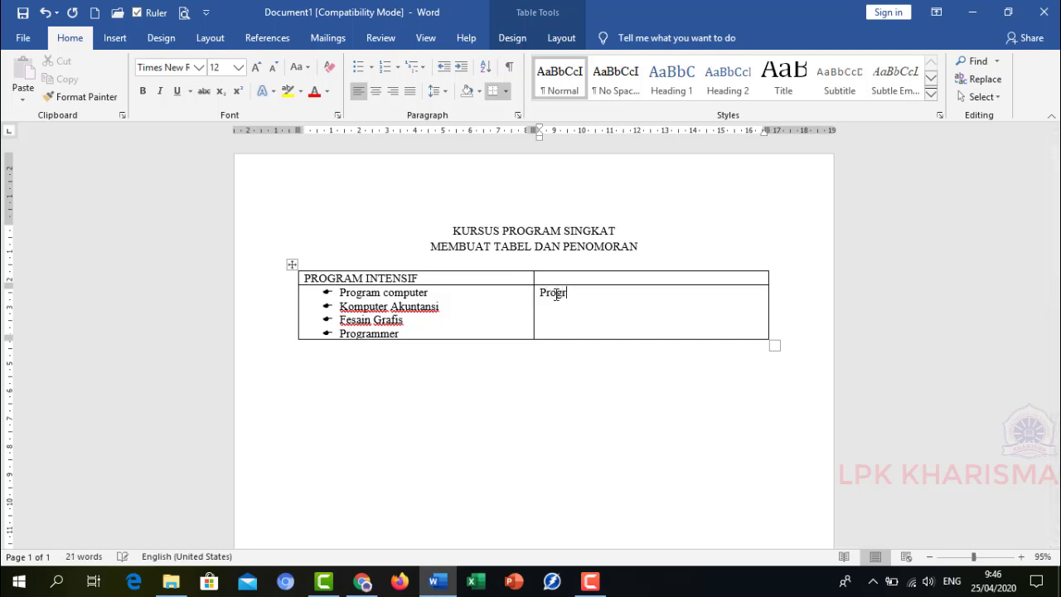
{"action": "type", "text": "am Bahasa"}
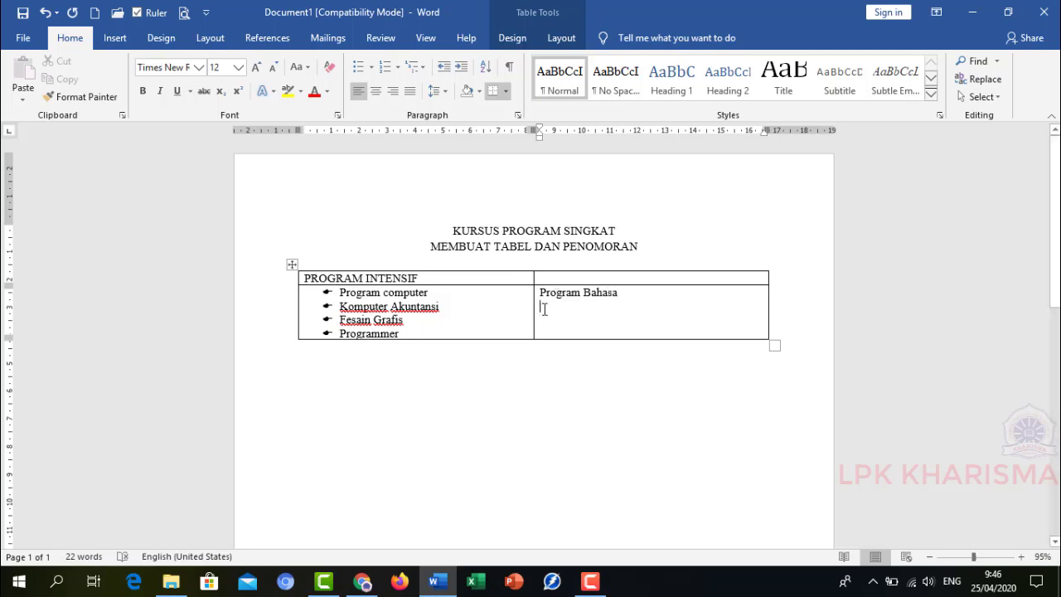
{"action": "key", "text": "Return"}
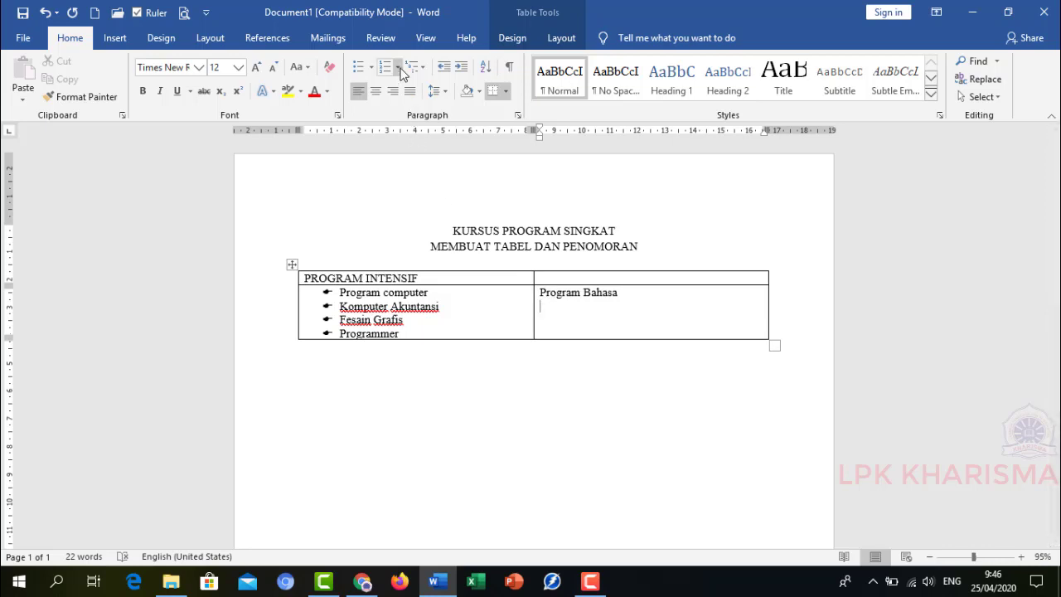
Apply the 1. 2. 3. numbering format to the empty line below Program Bahasa.
{"action": "left_click", "coordinate": [370, 66]}
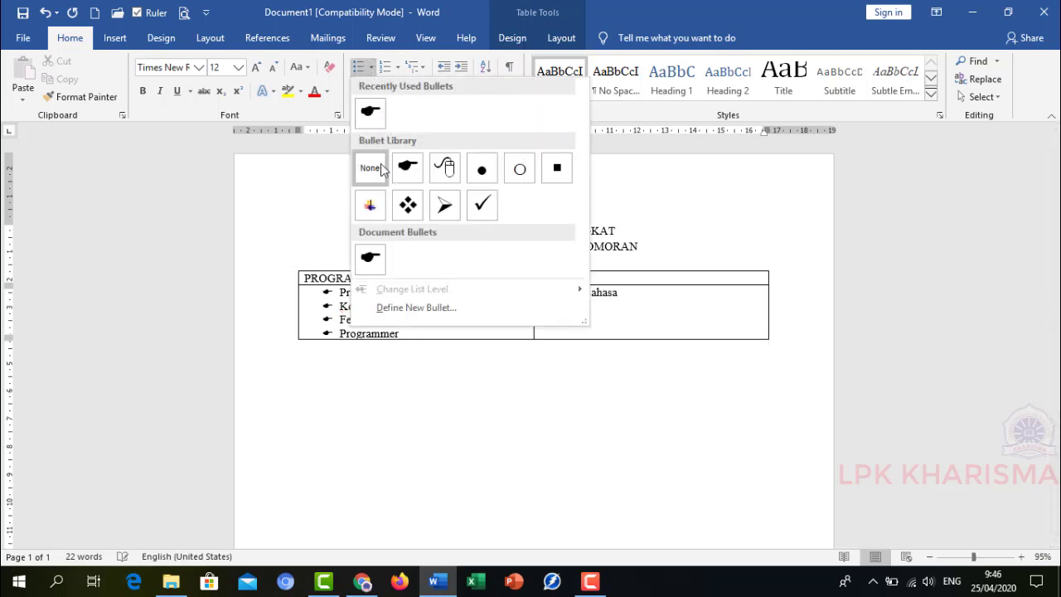
{"action": "left_click", "coordinate": [398, 72]}
{"action": "left_click", "coordinate": [398, 72]}
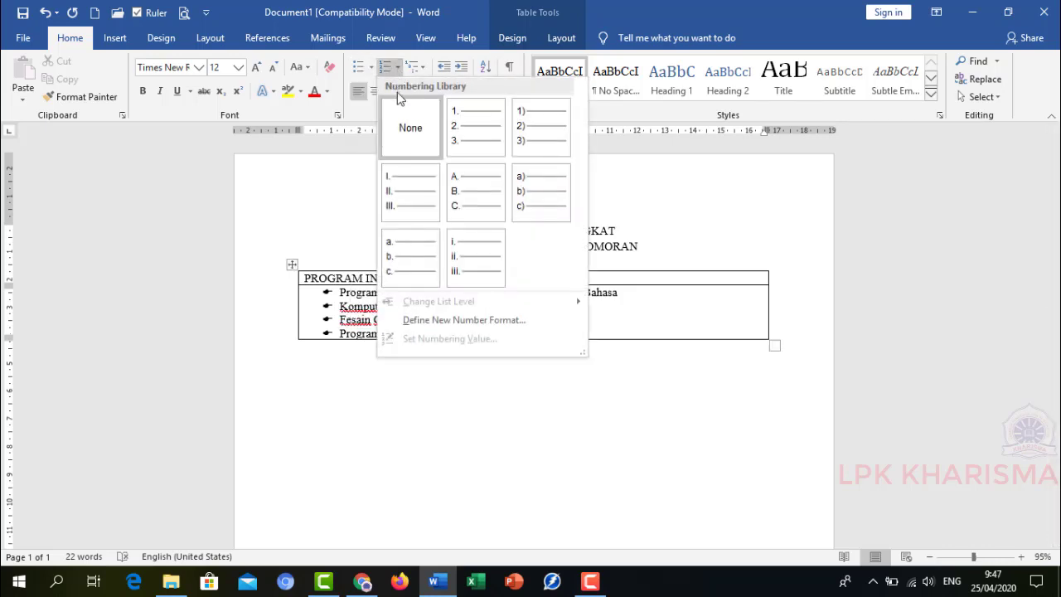
{"action": "left_click", "coordinate": [486, 134]}
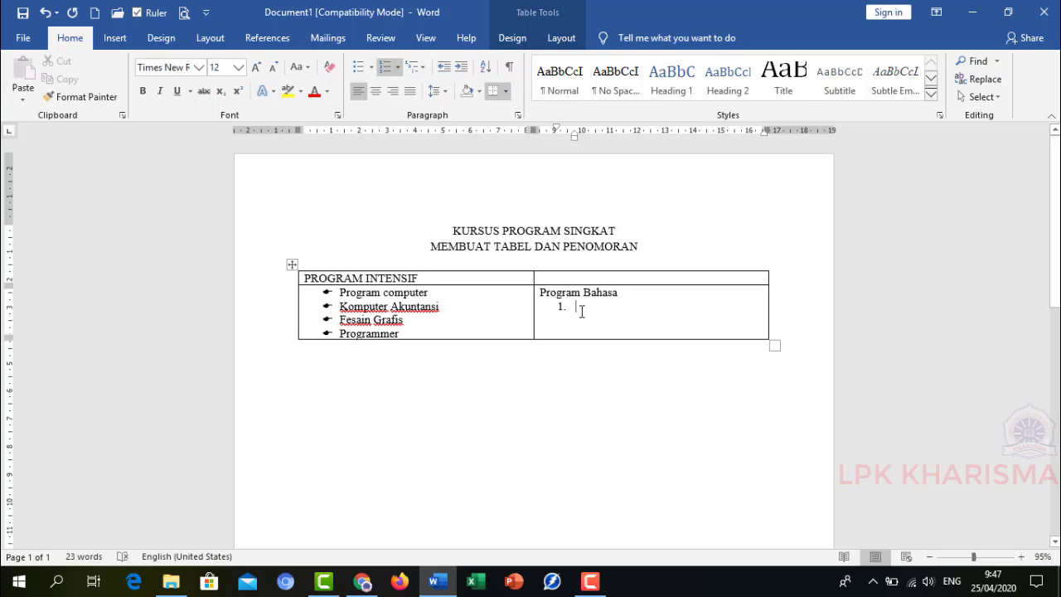
Enter the numbered items English Conversation, Mandarin and Bahasa Jerman below Program Bahasa.
{"action": "type", "text": "E"}
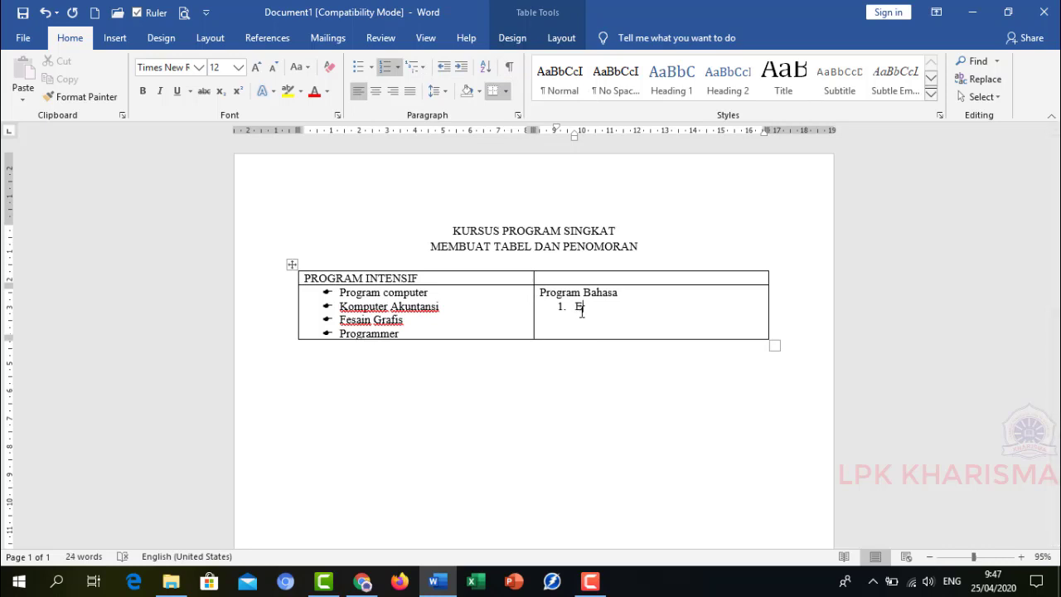
{"action": "type", "text": "nglish Conversation"}
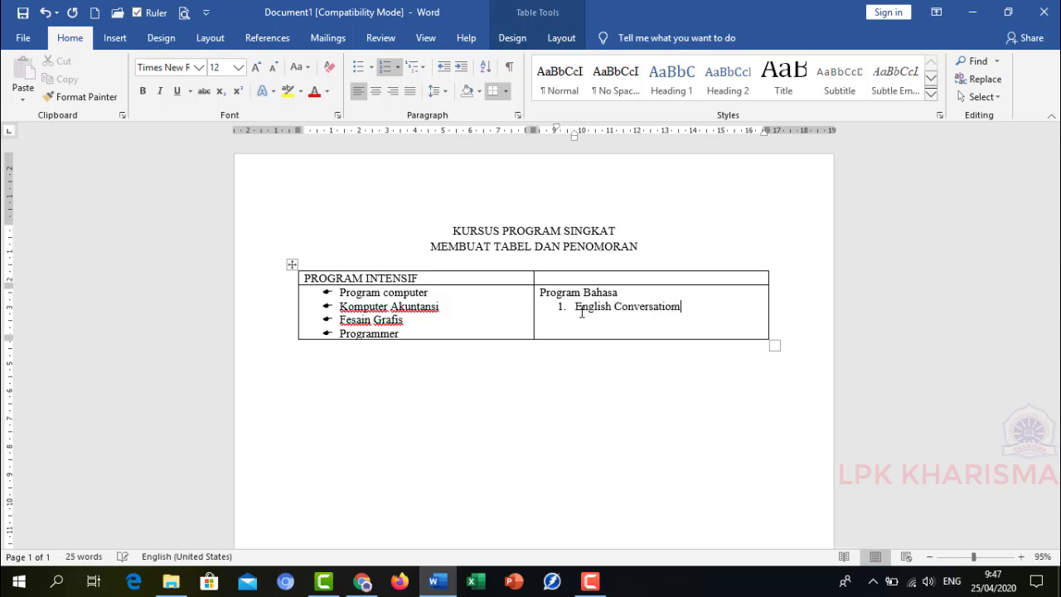
{"action": "key", "text": "BackSpace"}
{"action": "type", "text": "n"}
{"action": "key", "text": "Return"}
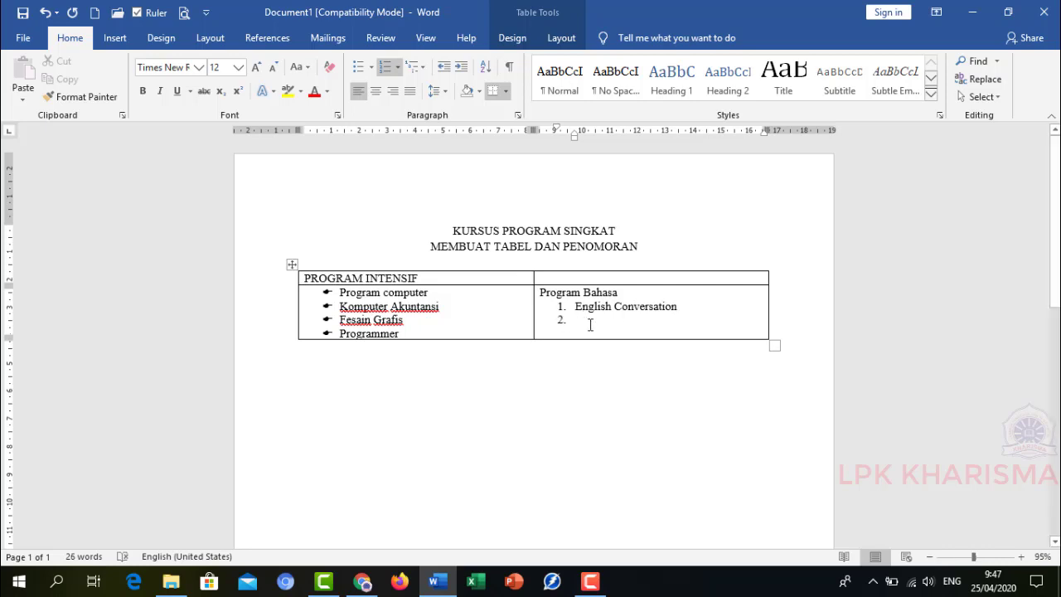
{"action": "type", "text": "M"}
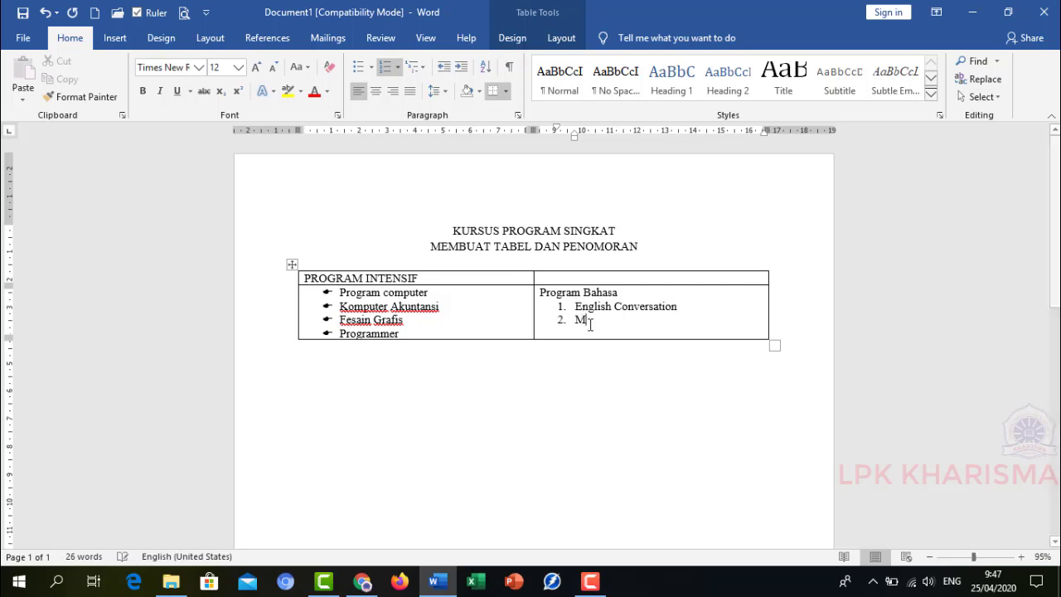
{"action": "type", "text": "andarin"}
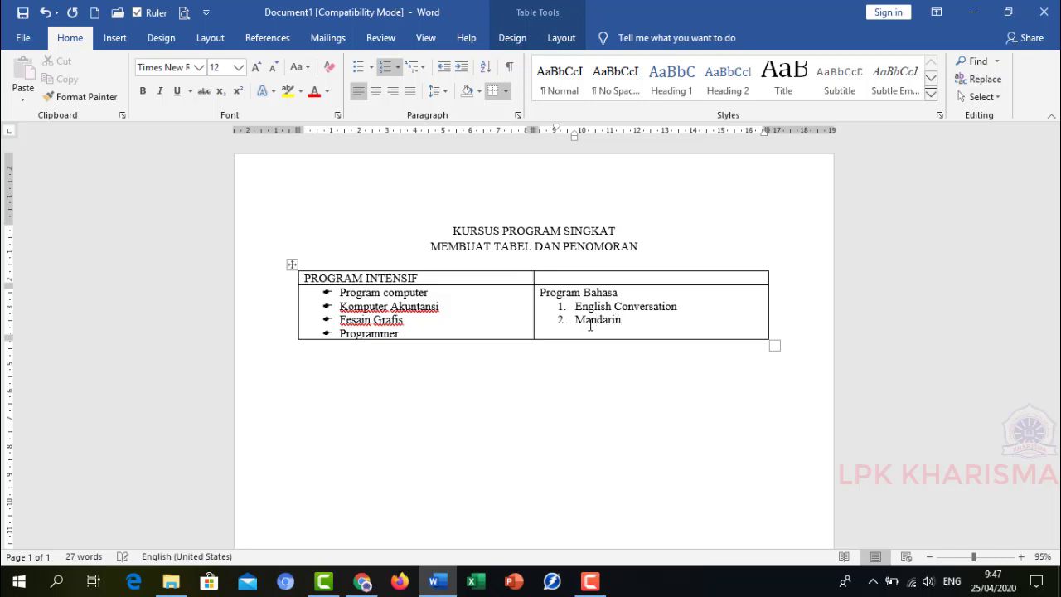
{"action": "key", "text": "Return"}
{"action": "type", "text": "Bahasa Jerman"}
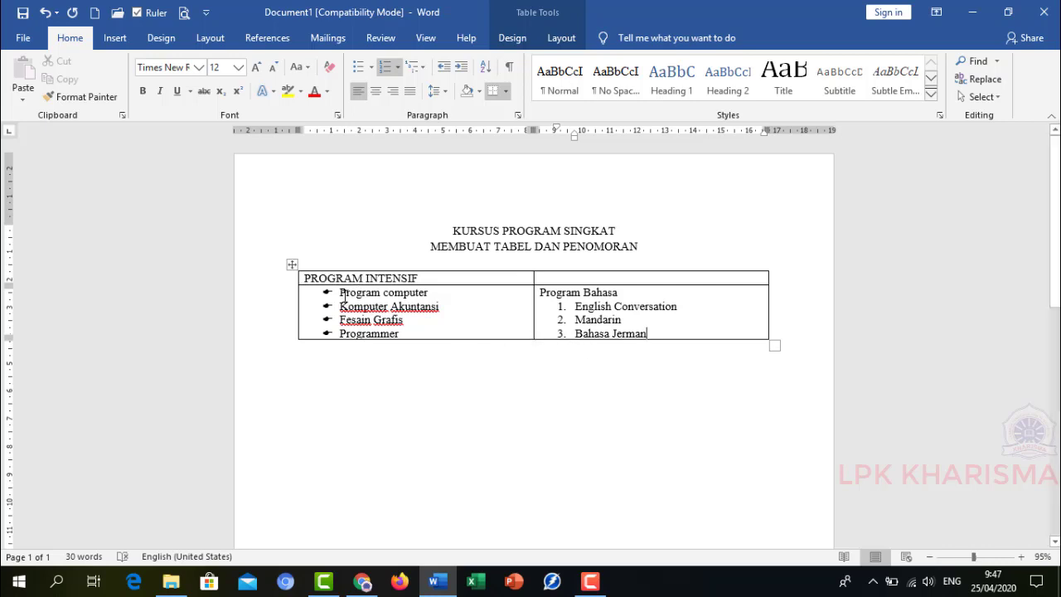
Remove the bullet from the Program computer line in the second row's first cell.
{"action": "left_click", "coordinate": [341, 293]}
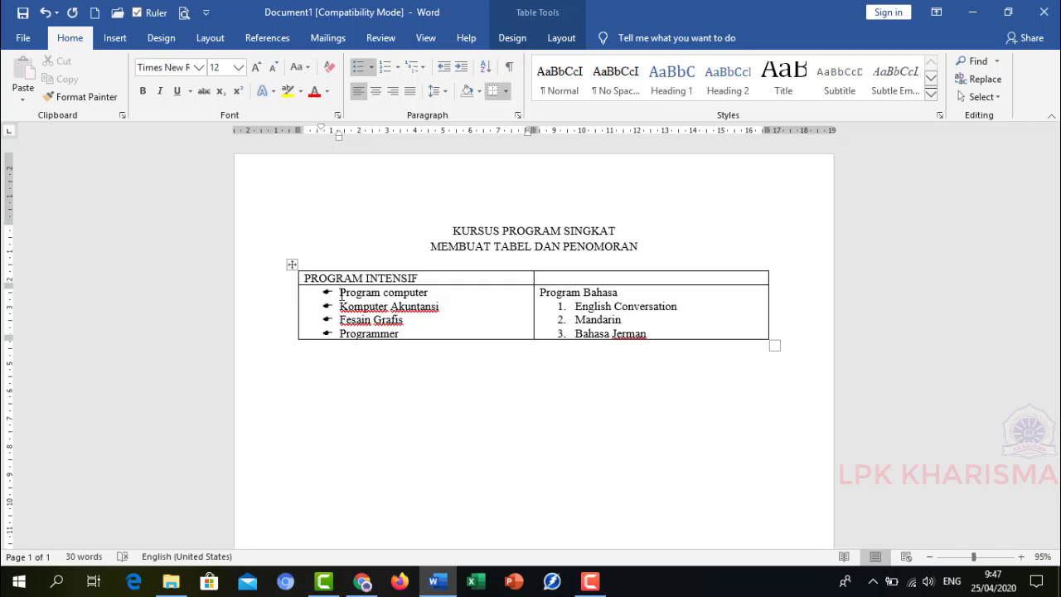
{"action": "key", "text": "BackSpace"}
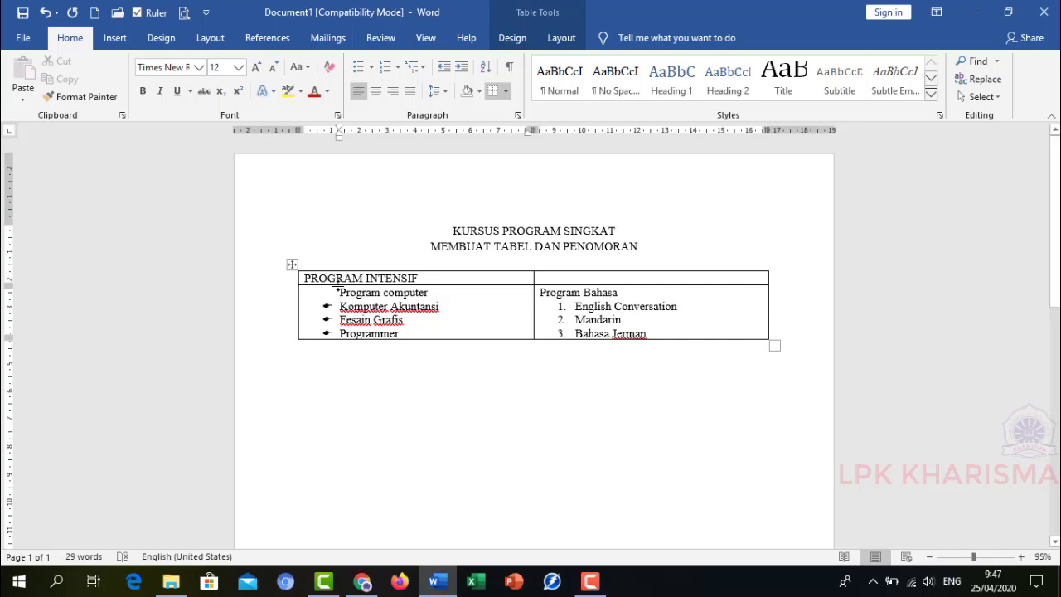
Remove the indent from the Program computer line and add an unnumbered blank line below Bahasa Jerman.
{"action": "key", "text": "BackSpace"}
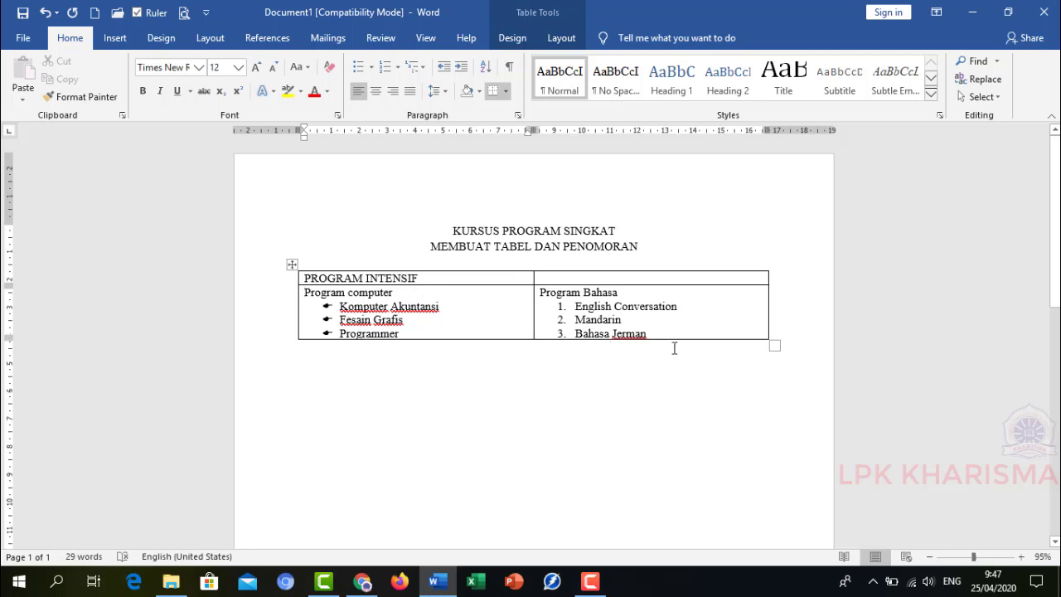
{"action": "left_click", "coordinate": [660, 335]}
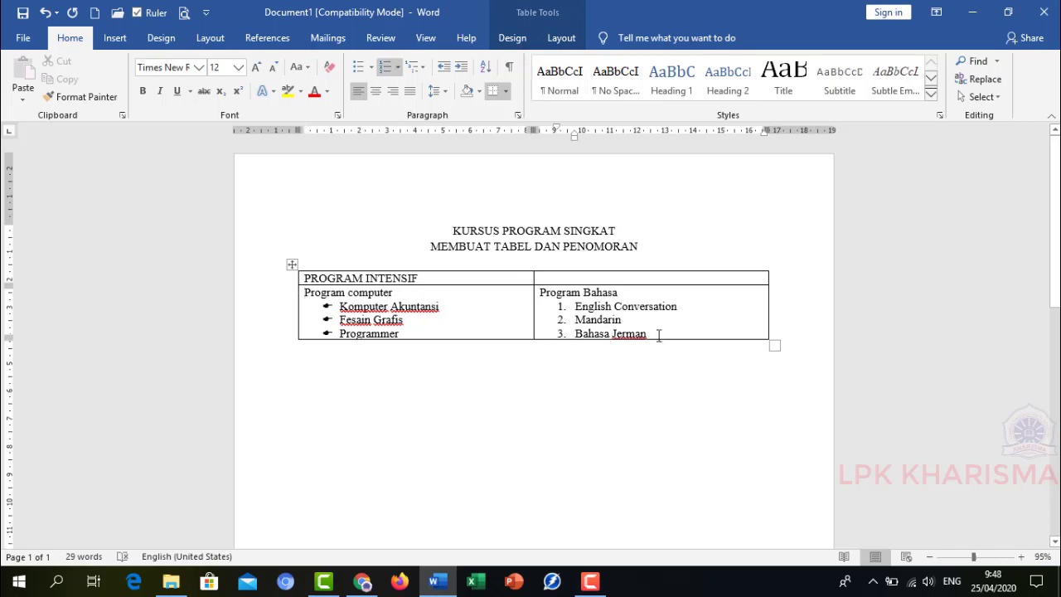
{"action": "key", "text": "Return"}
{"action": "key", "text": "Return"}
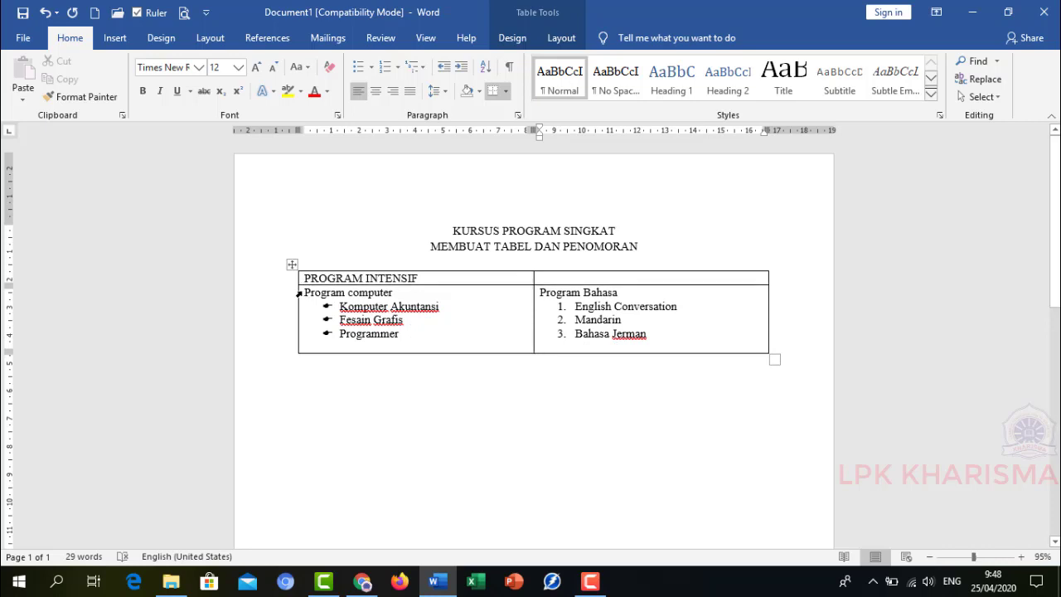
Make the Program computer heading in the table bold at font size 14.
{"action": "right_click", "coordinate": [297, 295]}
{"action": "left_click", "coordinate": [297, 294]}
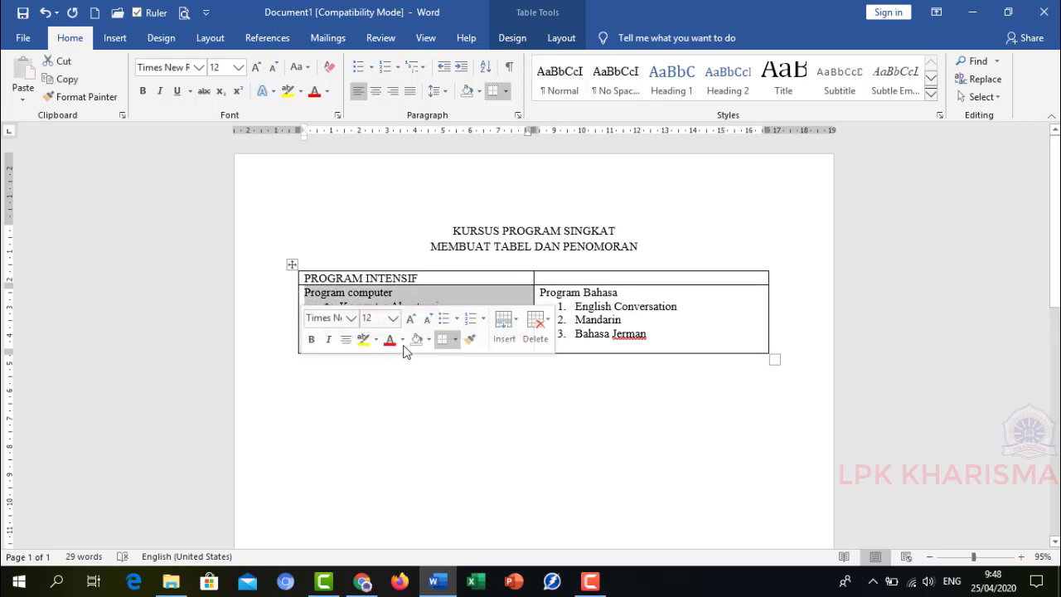
{"action": "left_click_drag", "start_coordinate": [409, 292], "coordinate": [303, 292]}
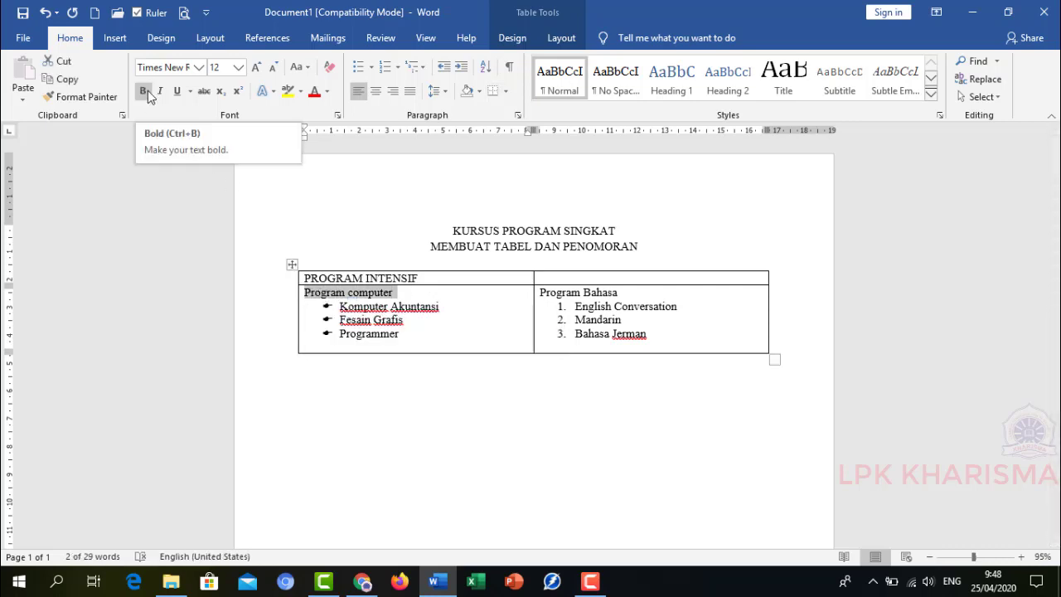
{"action": "left_click", "coordinate": [145, 91]}
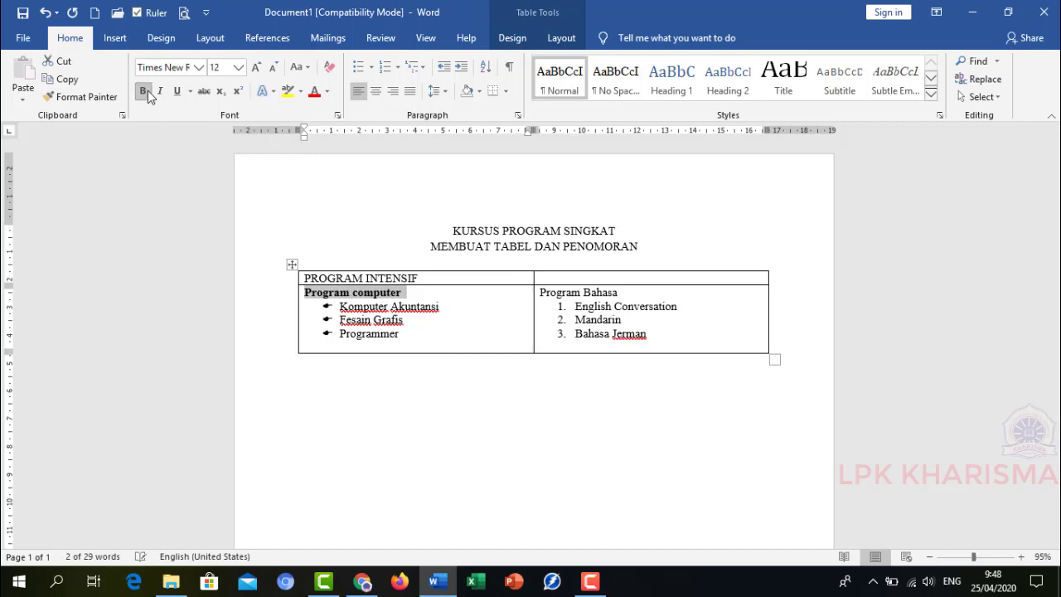
{"action": "left_click", "coordinate": [239, 67]}
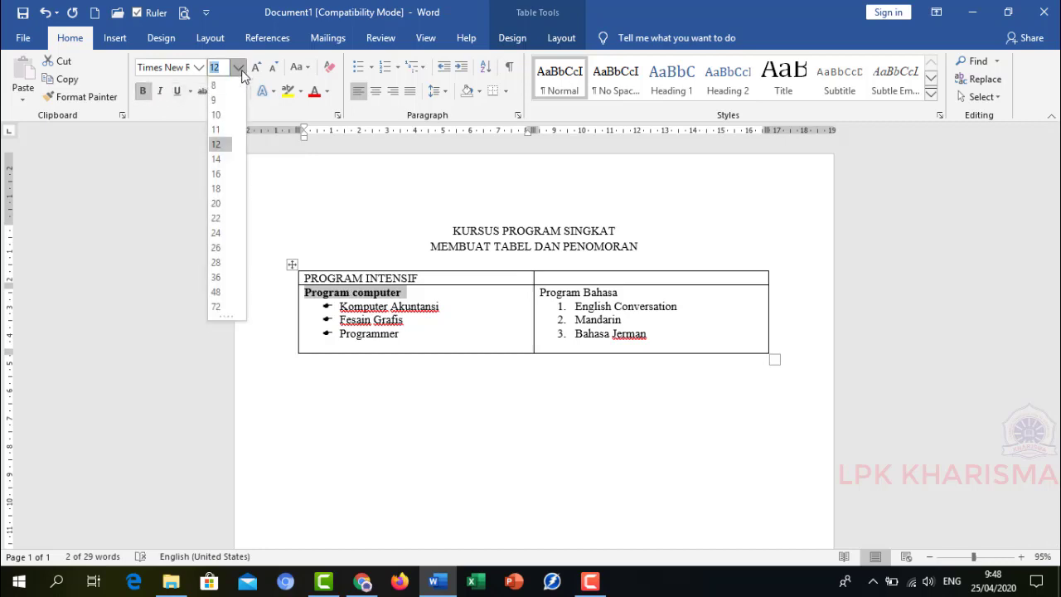
{"action": "left_click", "coordinate": [218, 157]}
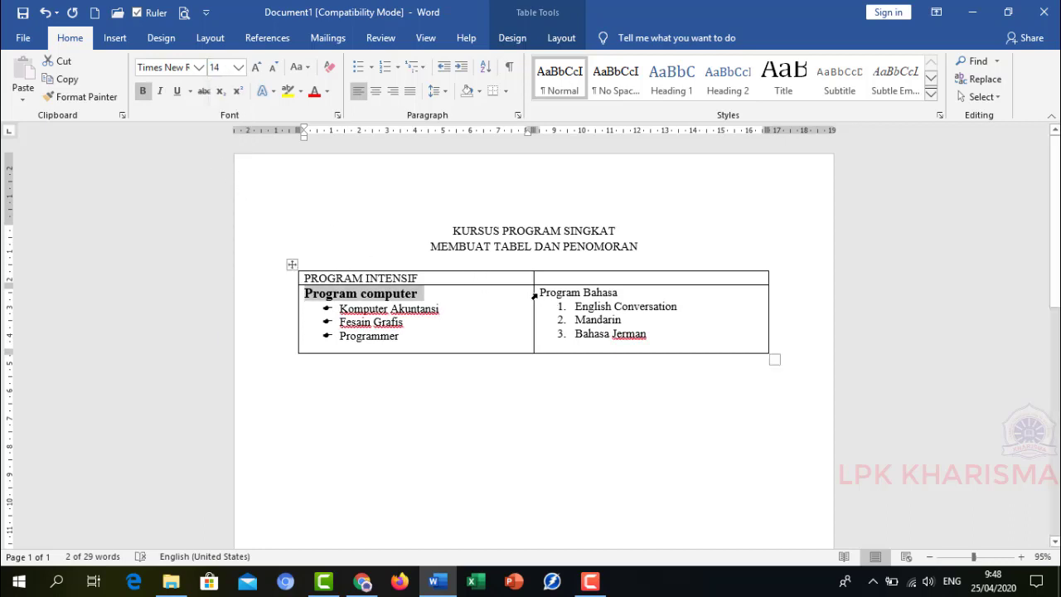
Format the Program Bahasa heading as bold text with font size 14.
{"action": "left_click_drag", "start_coordinate": [540, 292], "coordinate": [620, 296]}
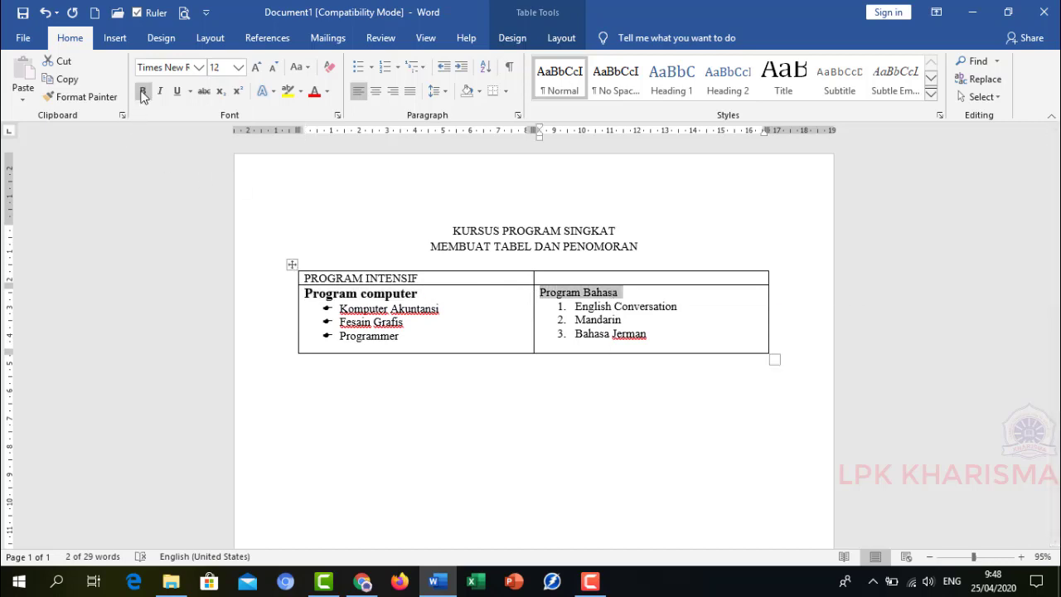
{"action": "key", "text": "ctrl+b"}
{"action": "left_click", "coordinate": [238, 67]}
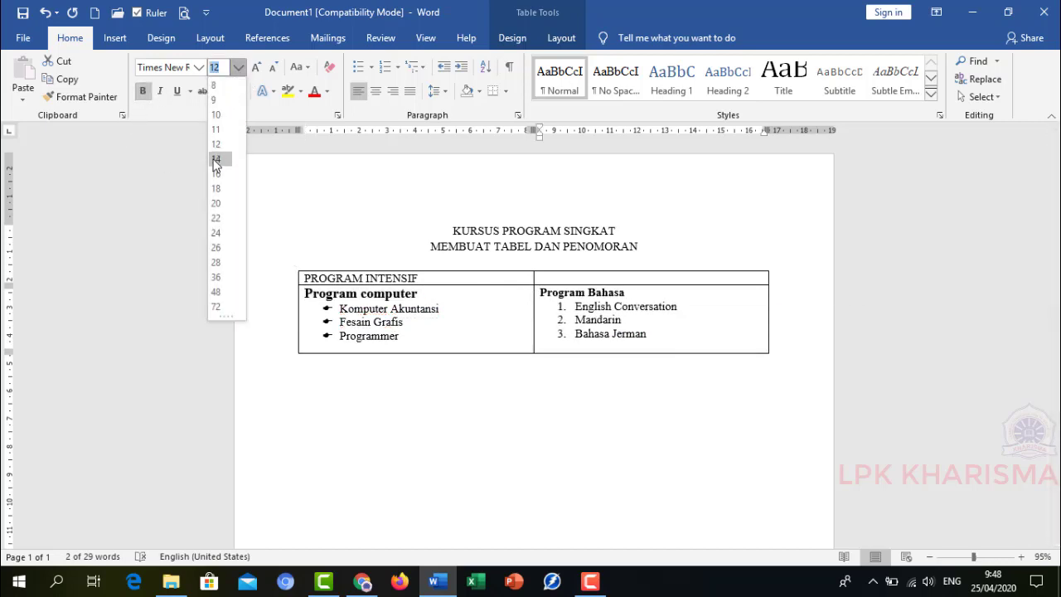
{"action": "left_click", "coordinate": [215, 159]}
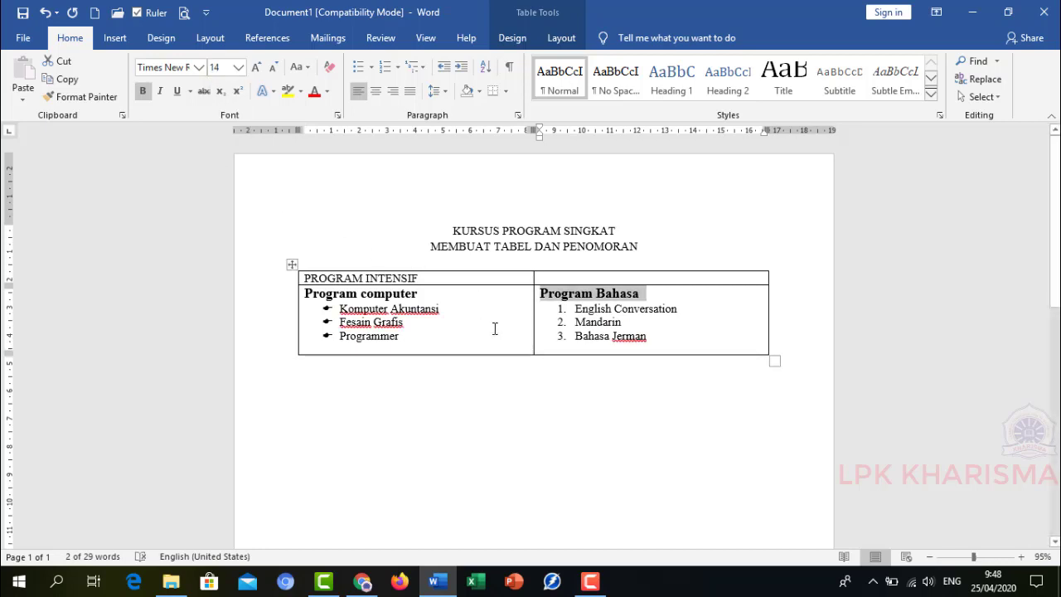
Merge the two cells of the table's first row and make PROGRAM INTENSIF centered and bold.
{"action": "left_click", "coordinate": [456, 307]}
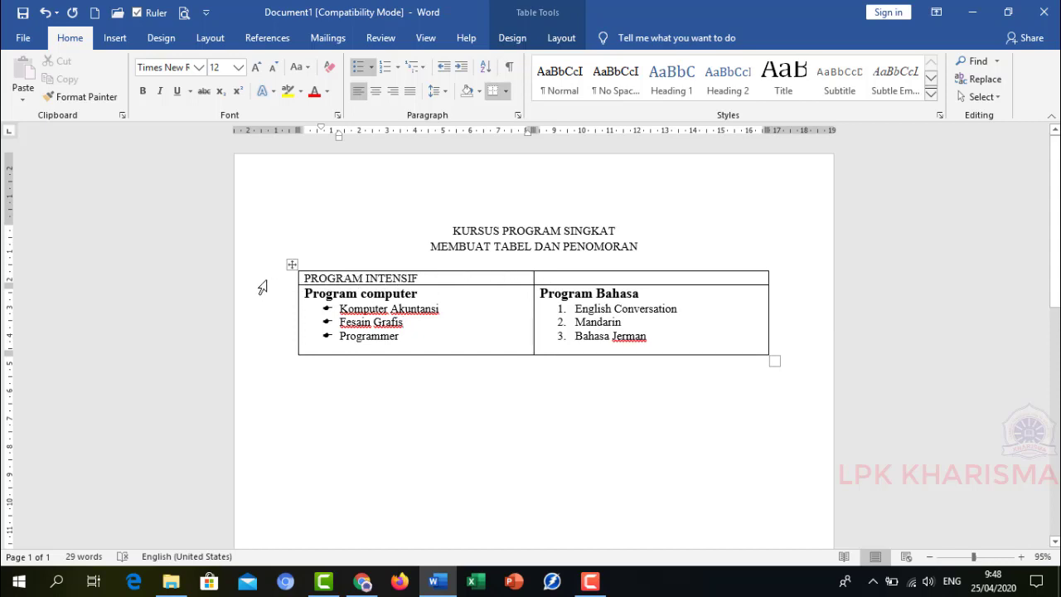
{"action": "left_click", "coordinate": [249, 283]}
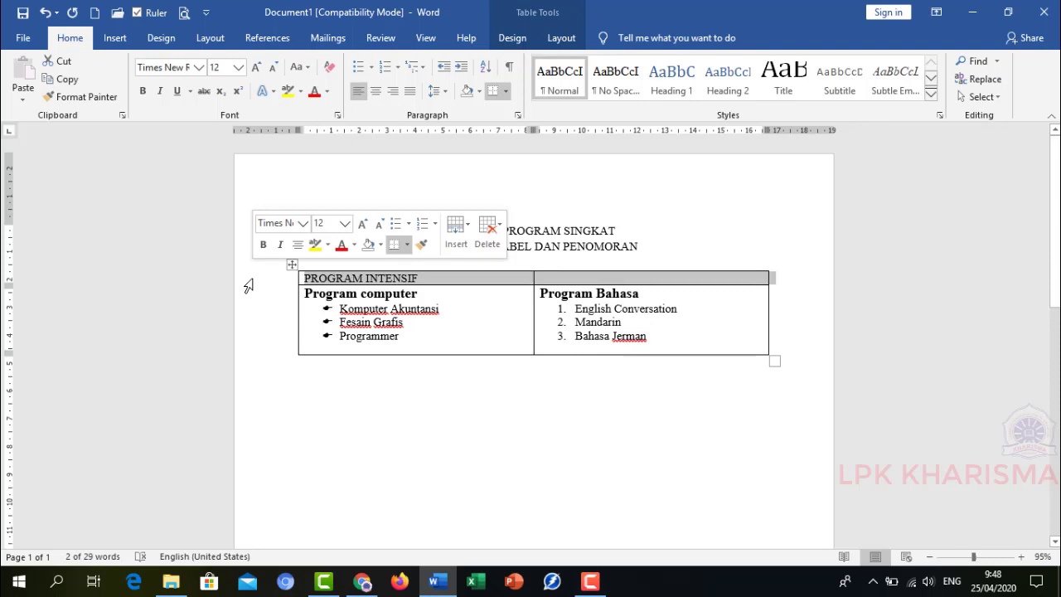
{"action": "right_click", "coordinate": [333, 279]}
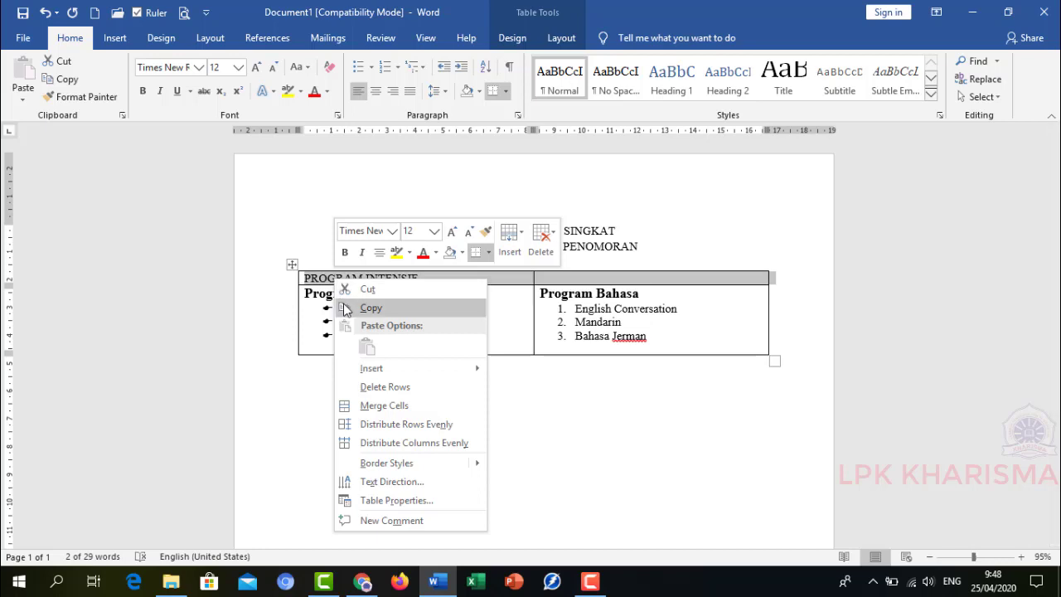
{"action": "left_click", "coordinate": [394, 408]}
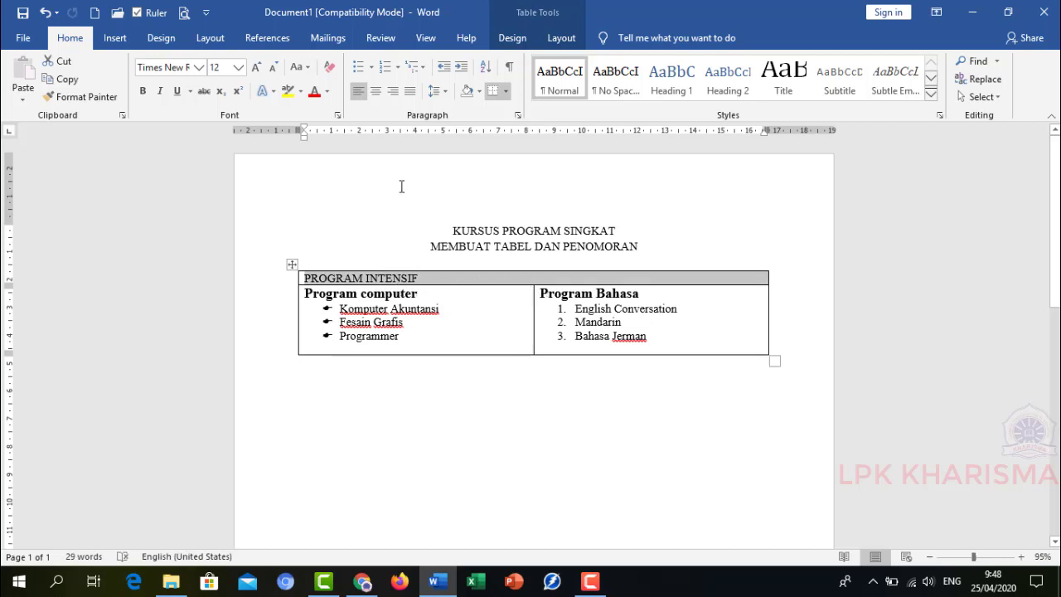
{"action": "left_click", "coordinate": [379, 97]}
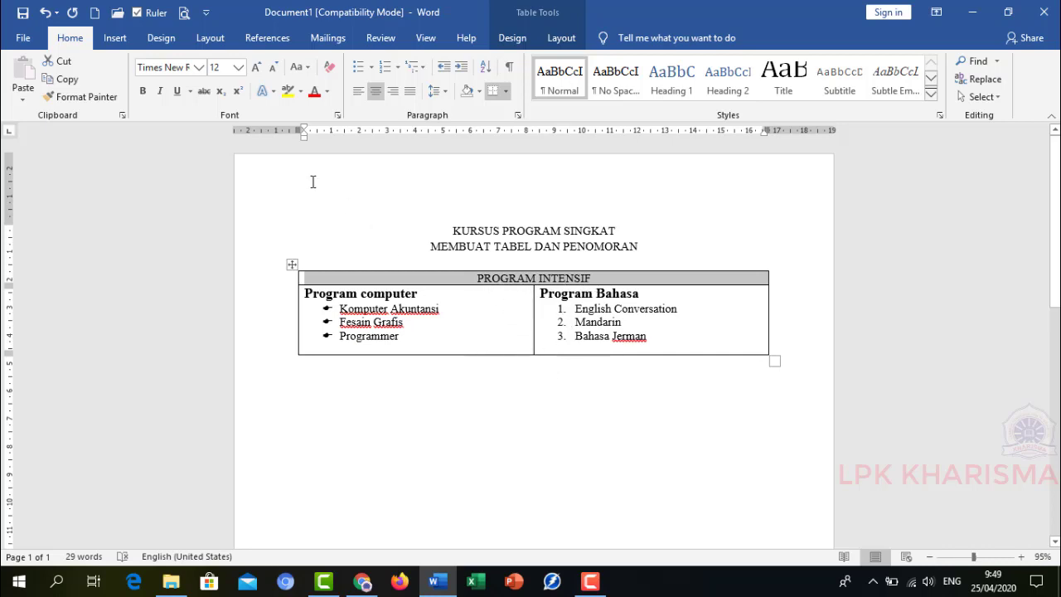
{"action": "left_click", "coordinate": [143, 92]}
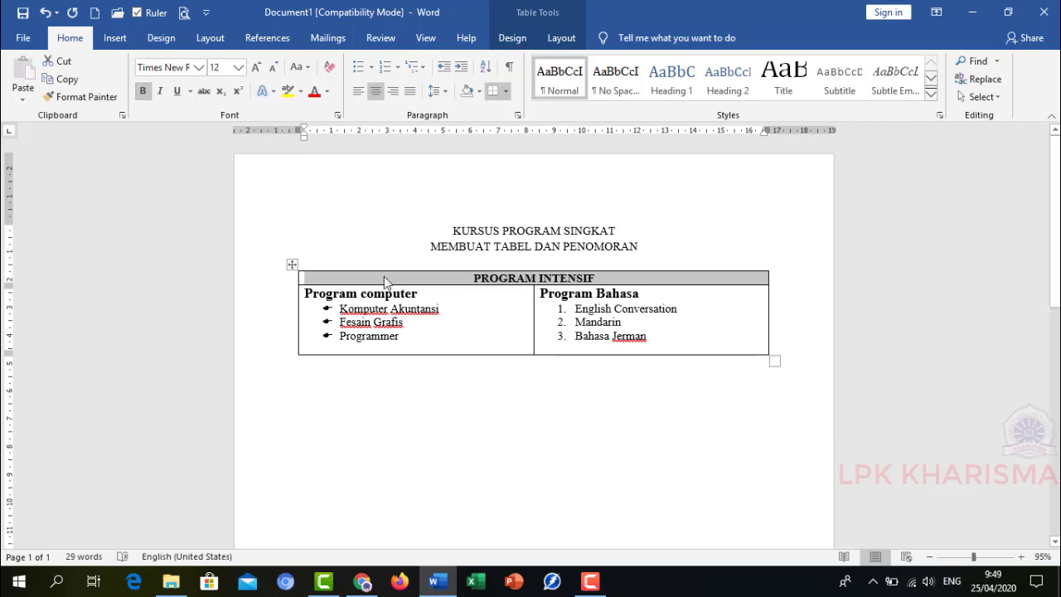
Enter the line Materi Komputer below the table, leaving one blank line between them.
{"action": "left_click", "coordinate": [480, 385]}
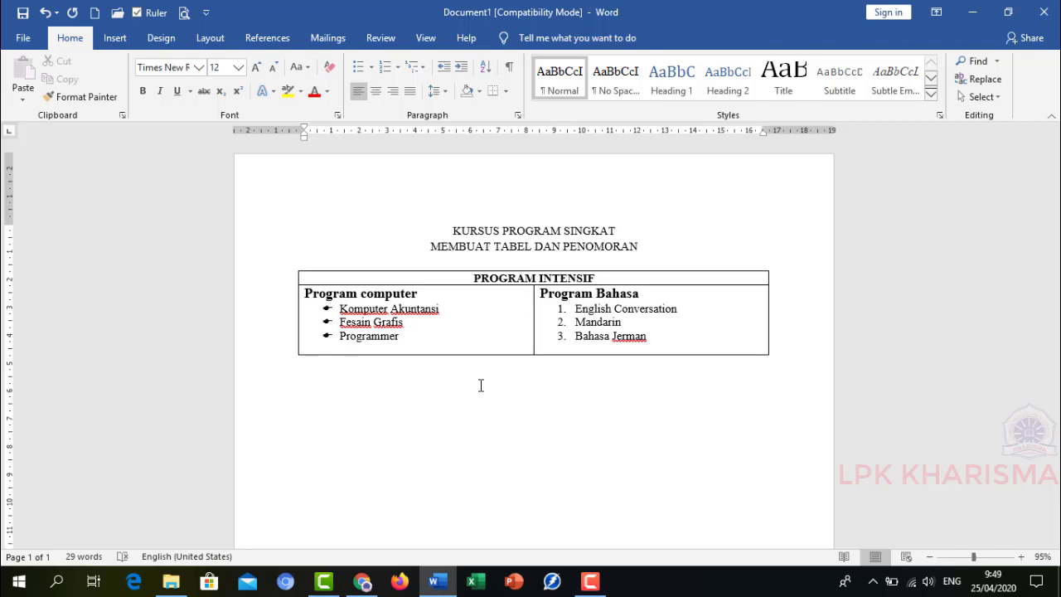
{"action": "key", "text": "Return"}
{"action": "type", "text": "Materi Komputer"}
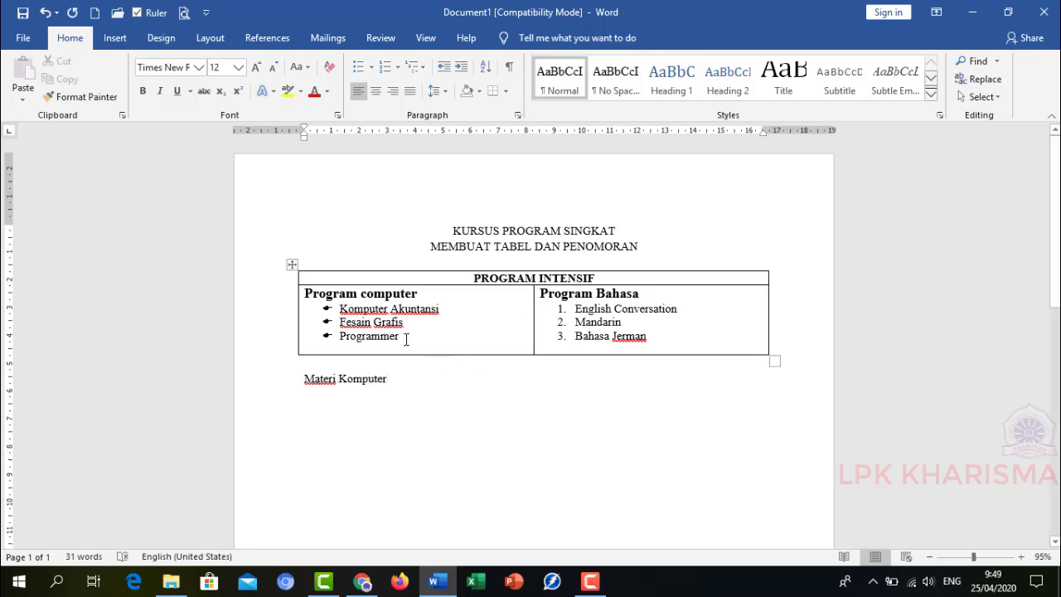
Add the bulleted item Operator Komputer below Programmer, followed by a blank line without a bullet.
{"action": "left_click", "coordinate": [406, 338]}
{"action": "key", "text": "Return"}
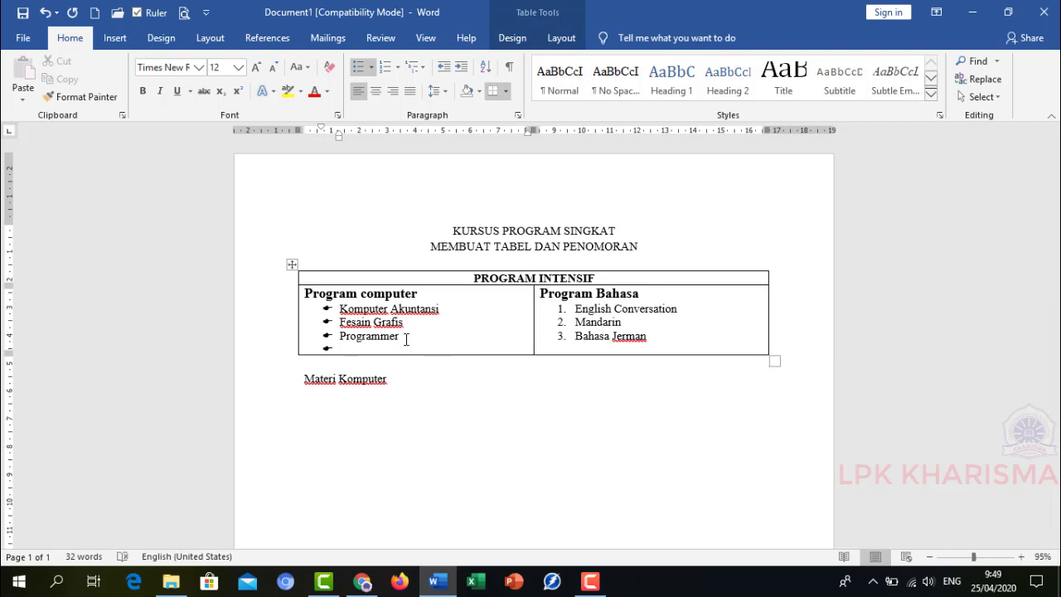
{"action": "type", "text": "Operator Komputer"}
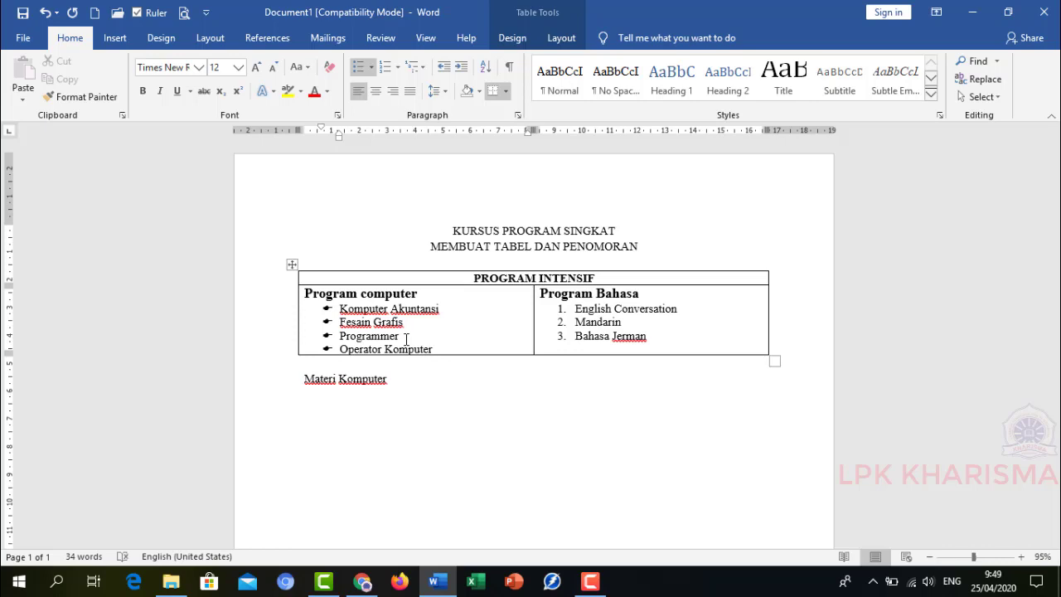
{"action": "key", "text": "Return"}
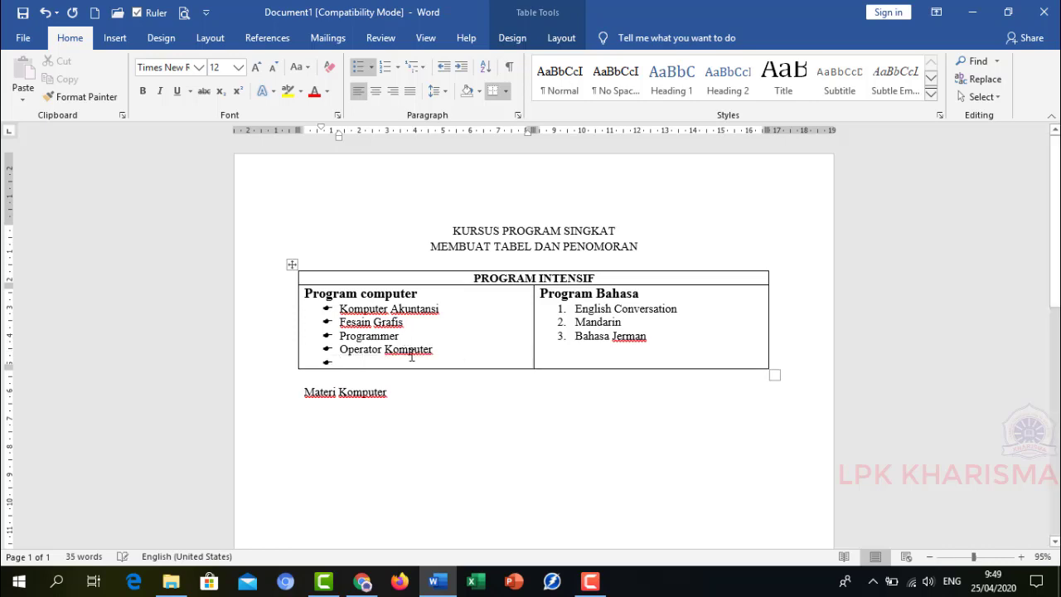
{"action": "key", "text": "BackSpace"}
Start a list in the A. B. C. format below Materi Komputer with the item Operator computer.
{"action": "left_click", "coordinate": [360, 412]}
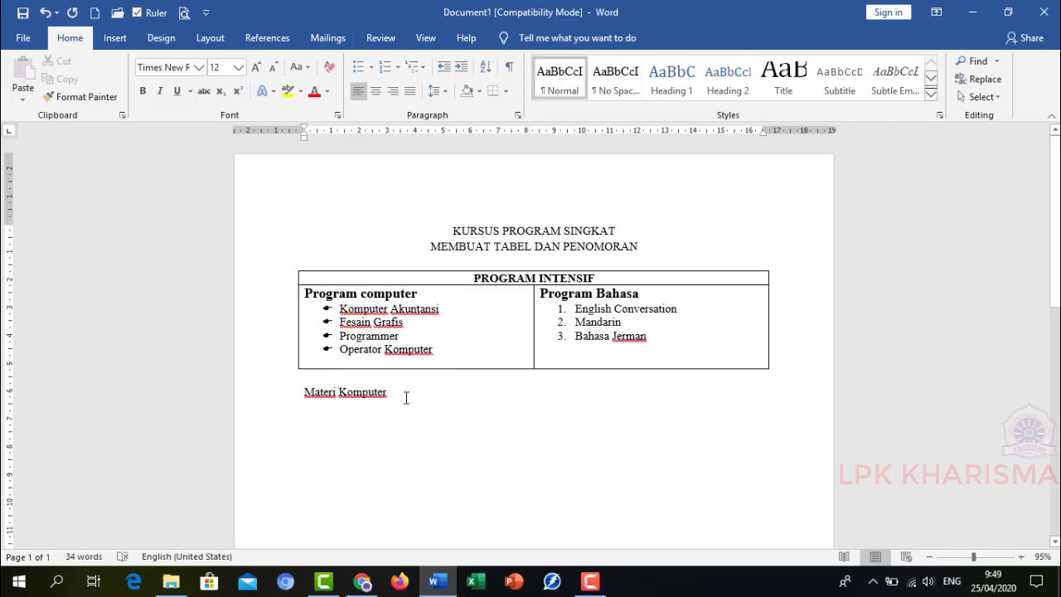
{"action": "key", "text": "Return"}
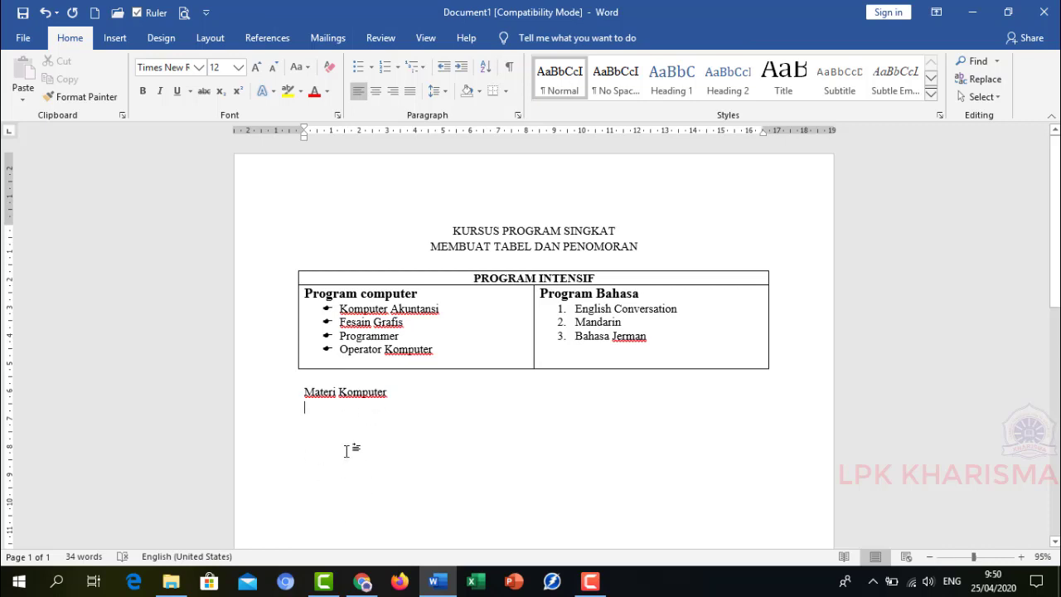
{"action": "left_click", "coordinate": [397, 71]}
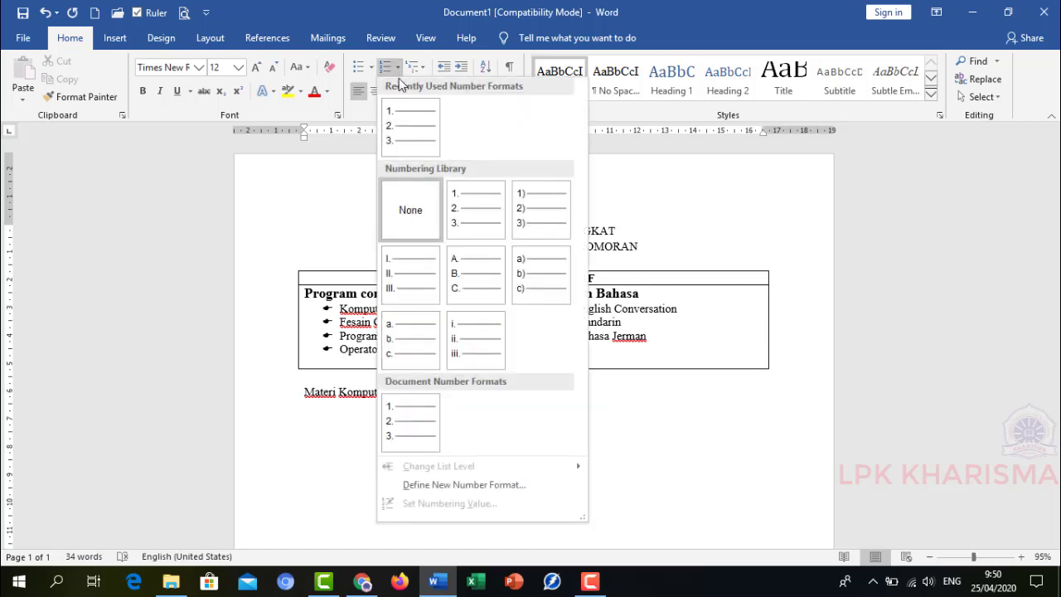
{"action": "left_click", "coordinate": [475, 287]}
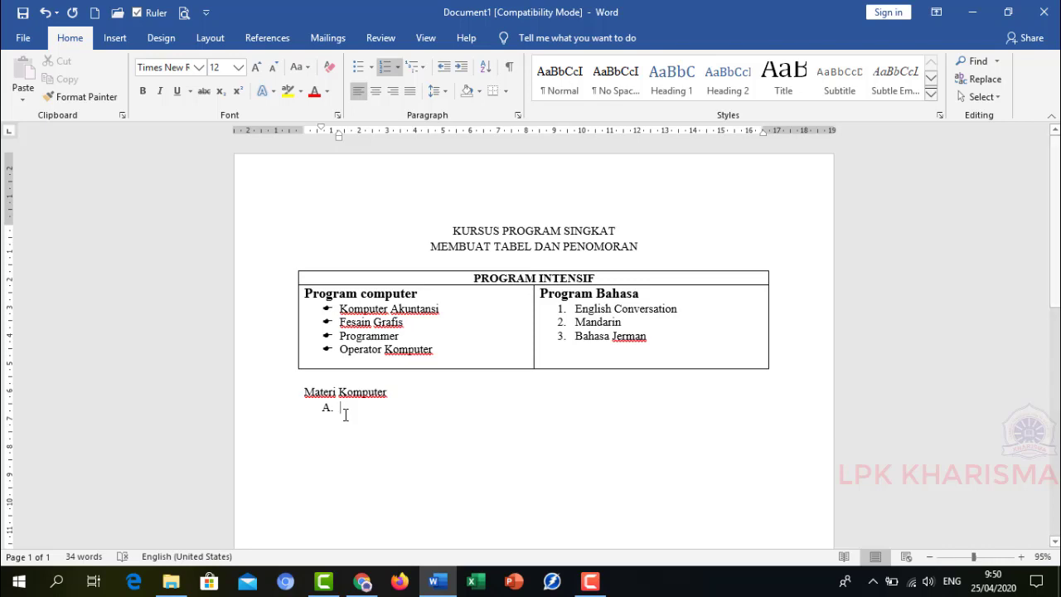
{"action": "type", "text": "Operato"}
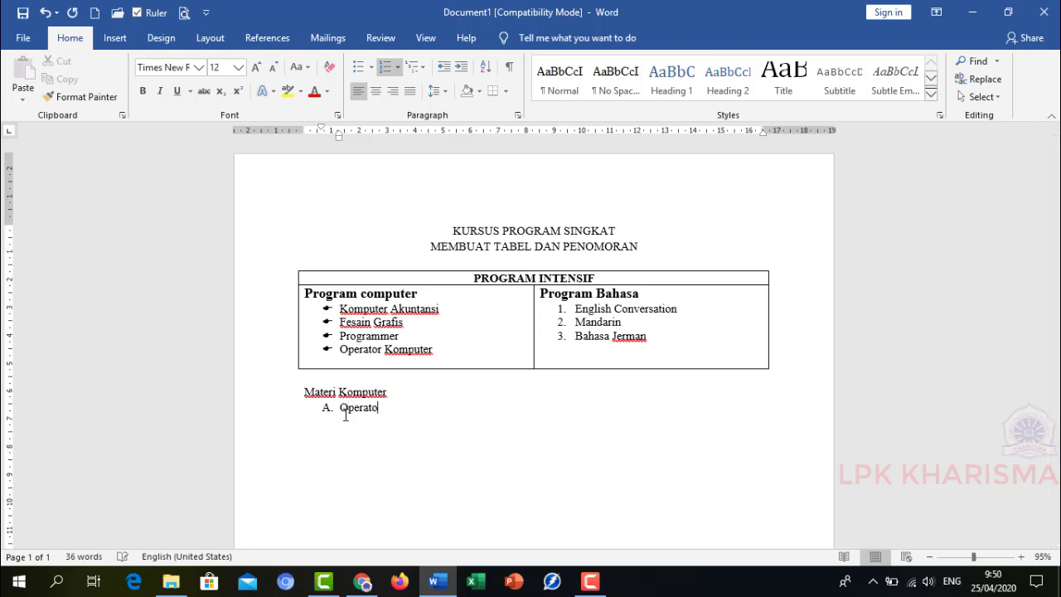
{"action": "type", "text": "r Komputer"}
Start an indented list in the a. b. c. format below Operator computer with the item Microsoft Word.
{"action": "key", "text": "Return"}
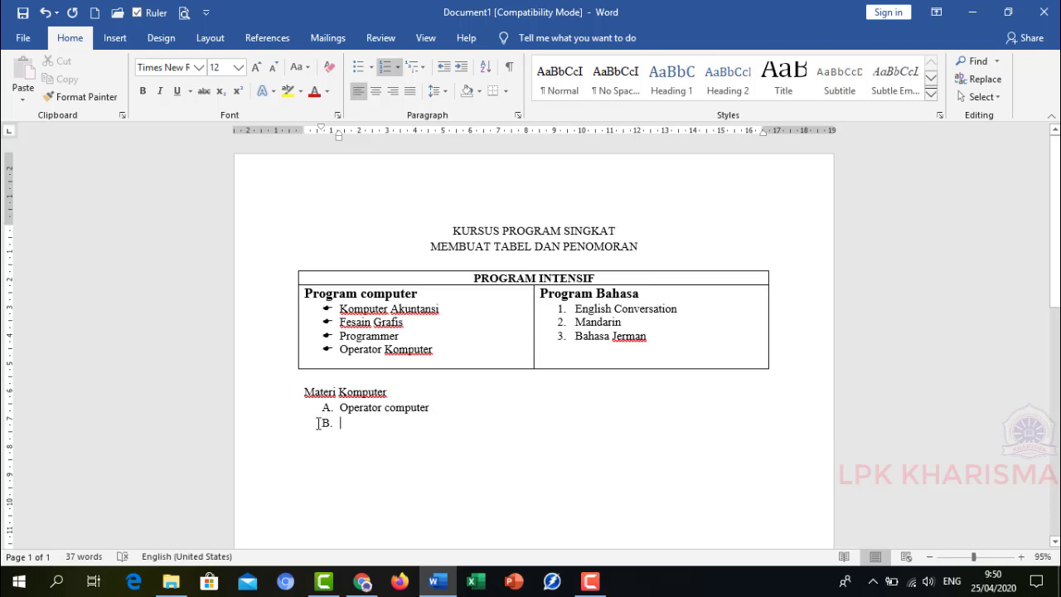
{"action": "key", "text": "BackSpace"}
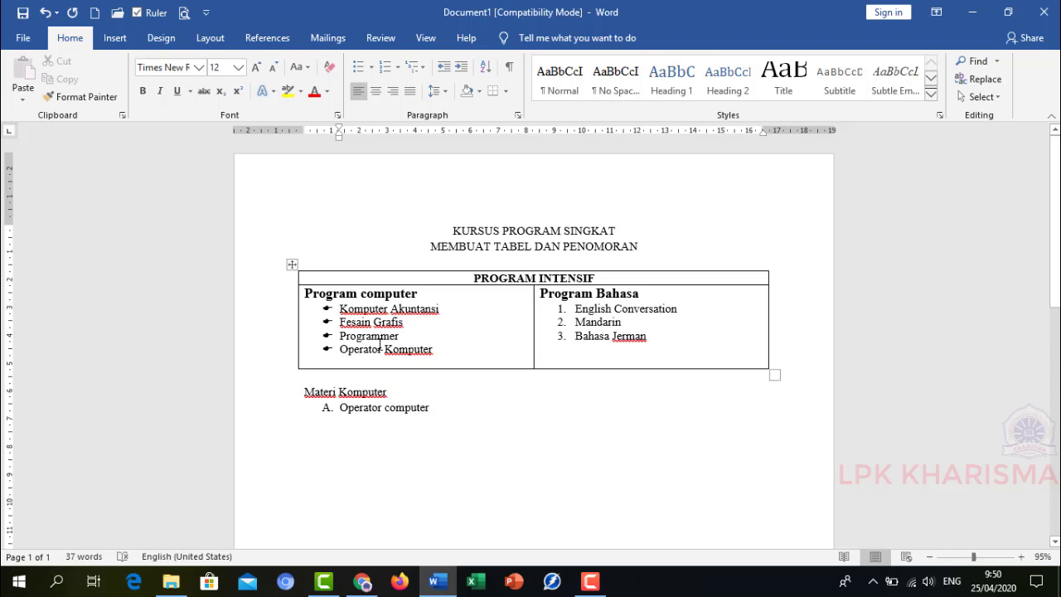
{"action": "left_click", "coordinate": [398, 68]}
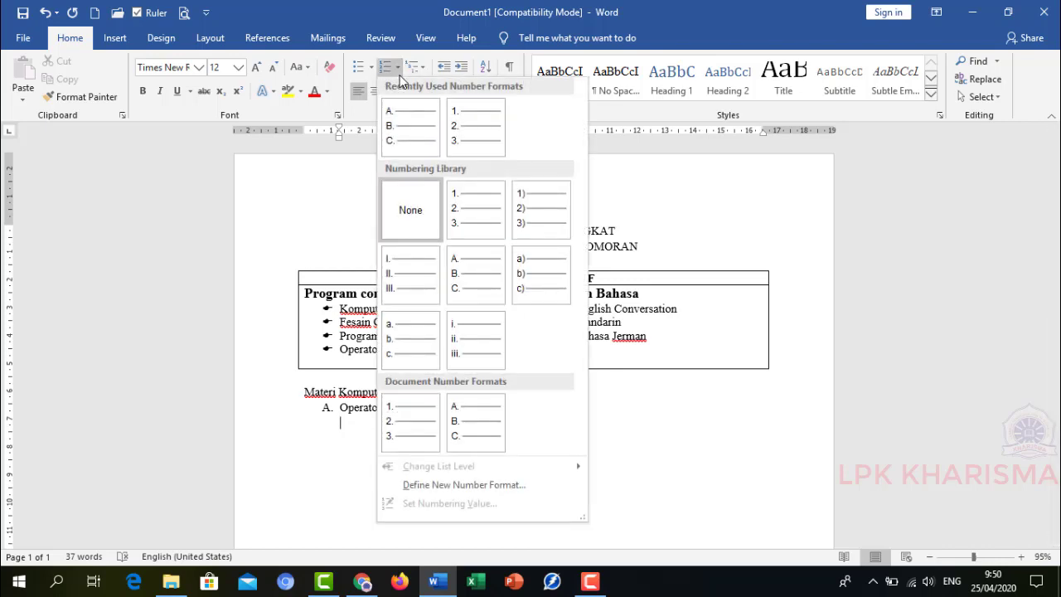
{"action": "left_click", "coordinate": [407, 347]}
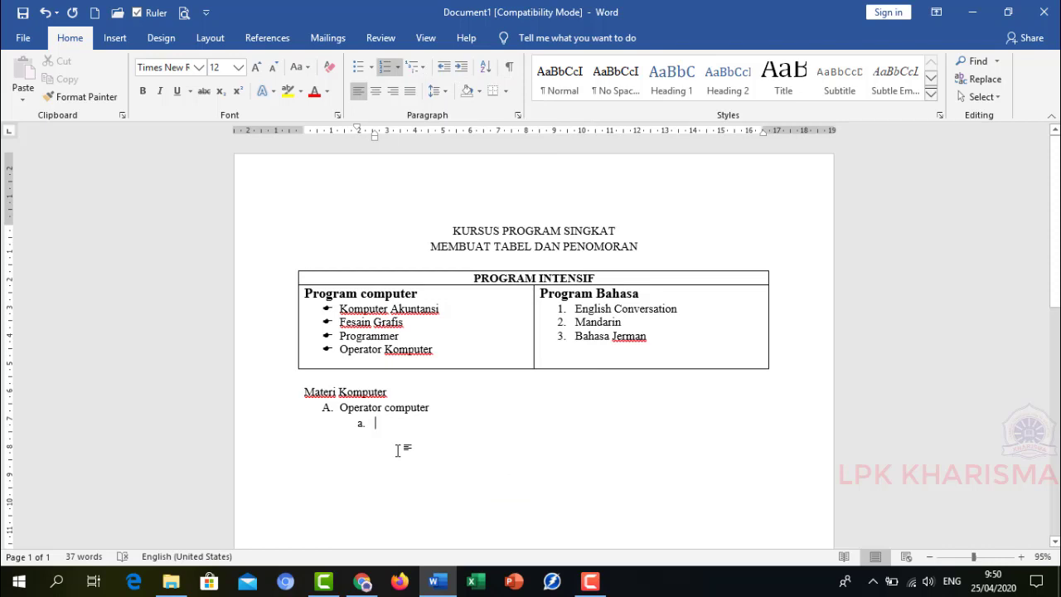
{"action": "type", "text": "Mic"}
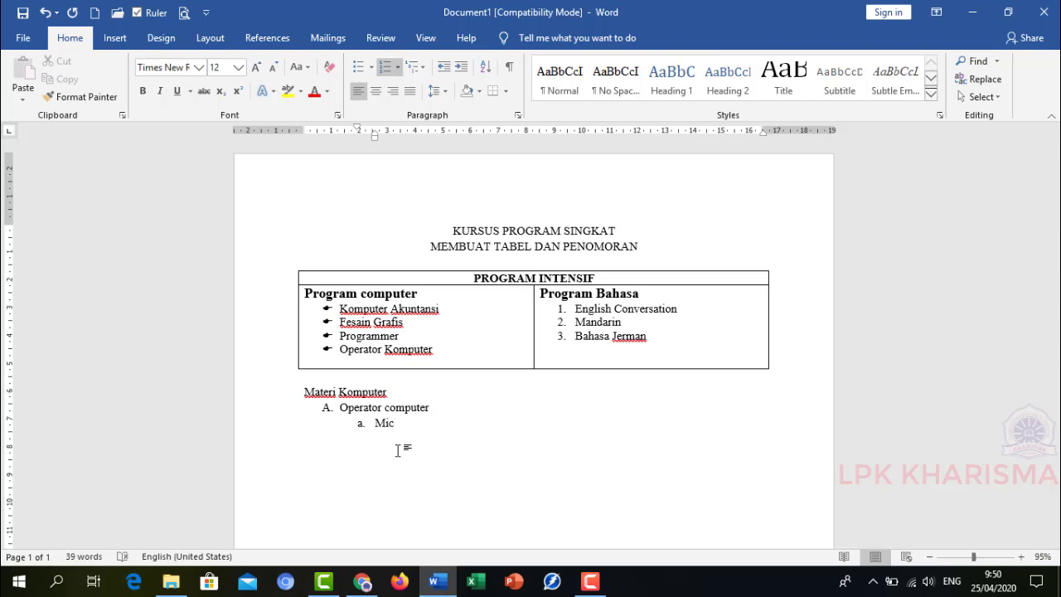
{"action": "type", "text": "rosoft Word"}
Apply the i. ii. iii. numbering format to a new indented line below Microsoft Word.
{"action": "key", "text": "Return"}
{"action": "key", "text": "BackSpace"}
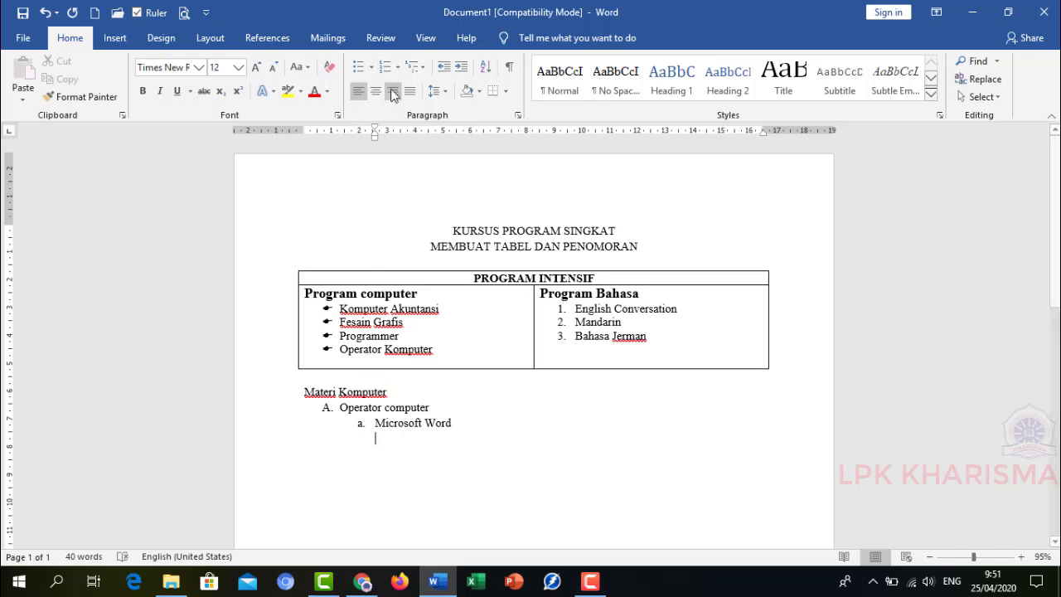
{"action": "left_click", "coordinate": [398, 67]}
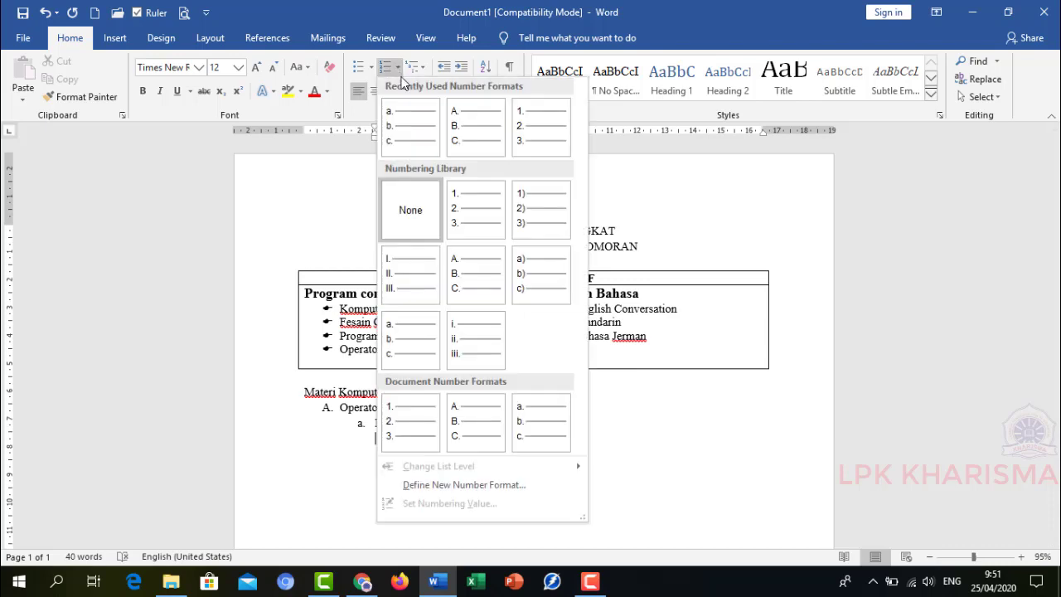
{"action": "left_click", "coordinate": [466, 344]}
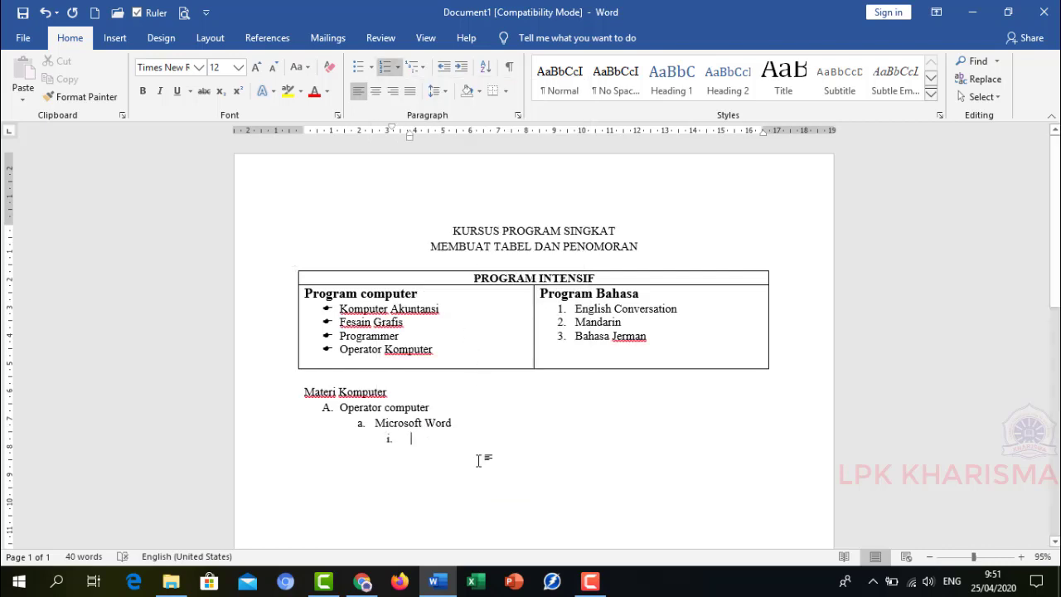
Enter Naskah, Tabel and Mail Merge as items i. to iii. below Microsoft Word, and end with an unnumbered line.
{"action": "type", "text": "Nasa"}
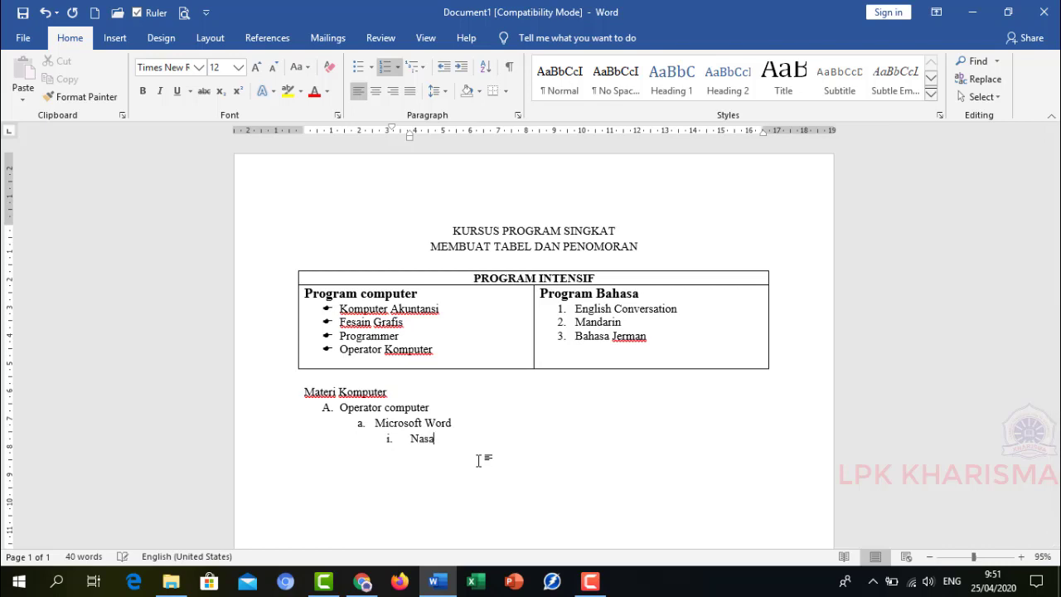
{"action": "key", "text": "BackSpace"}
{"action": "type", "text": "kah"}
{"action": "key", "text": "Return"}
{"action": "type", "text": "Tabel"}
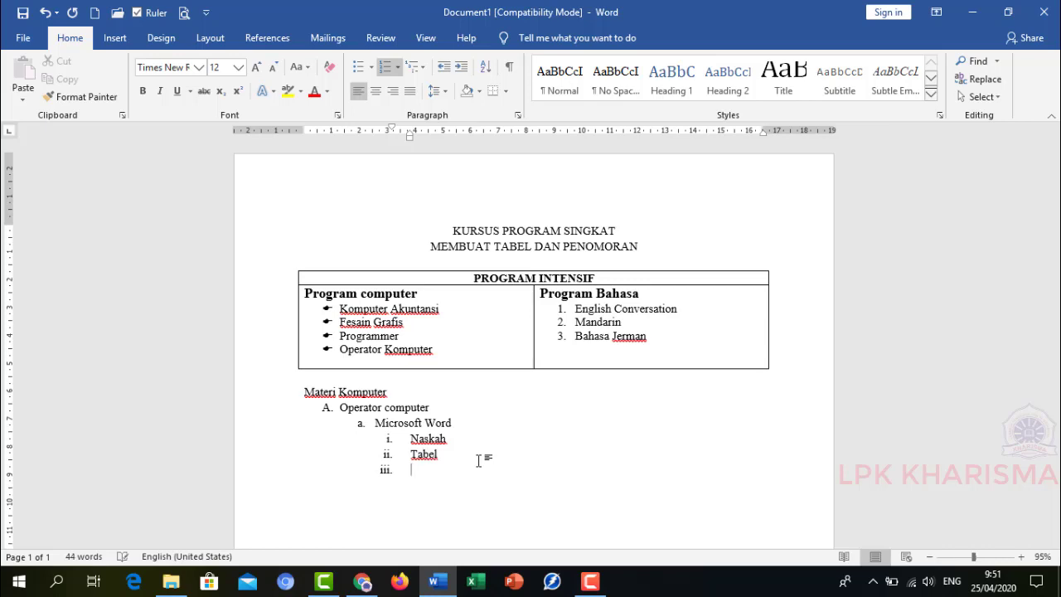
{"action": "type", "text": "Mail Me"}
{"action": "type", "text": "rge"}
{"action": "key", "text": "Return"}
{"action": "key", "text": "Return"}
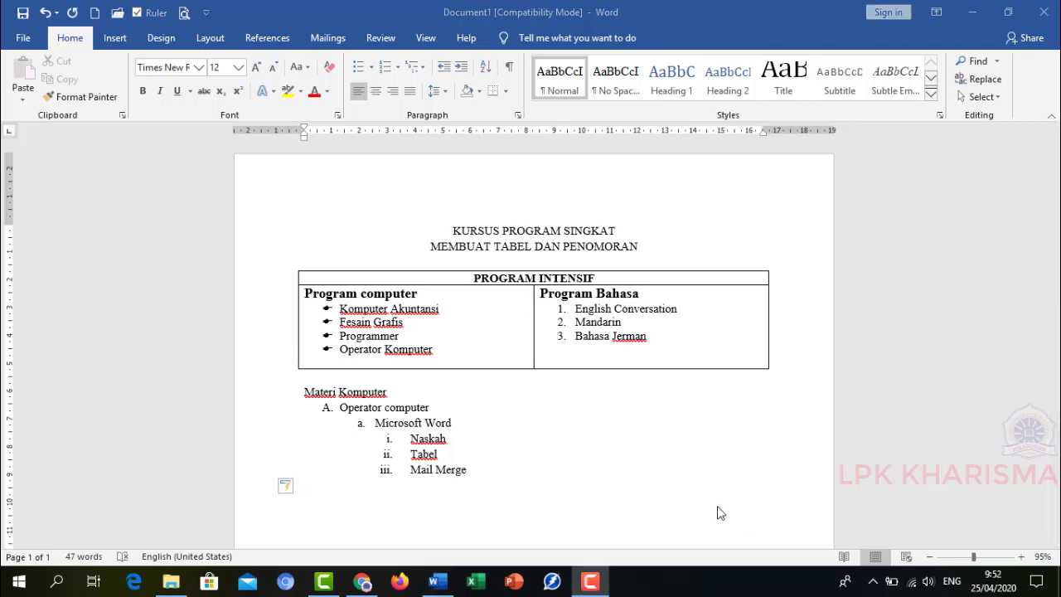
Resume the lettered sublist with an indented item b. on the line below Mail Merge.
{"action": "left_click", "coordinate": [322, 488]}
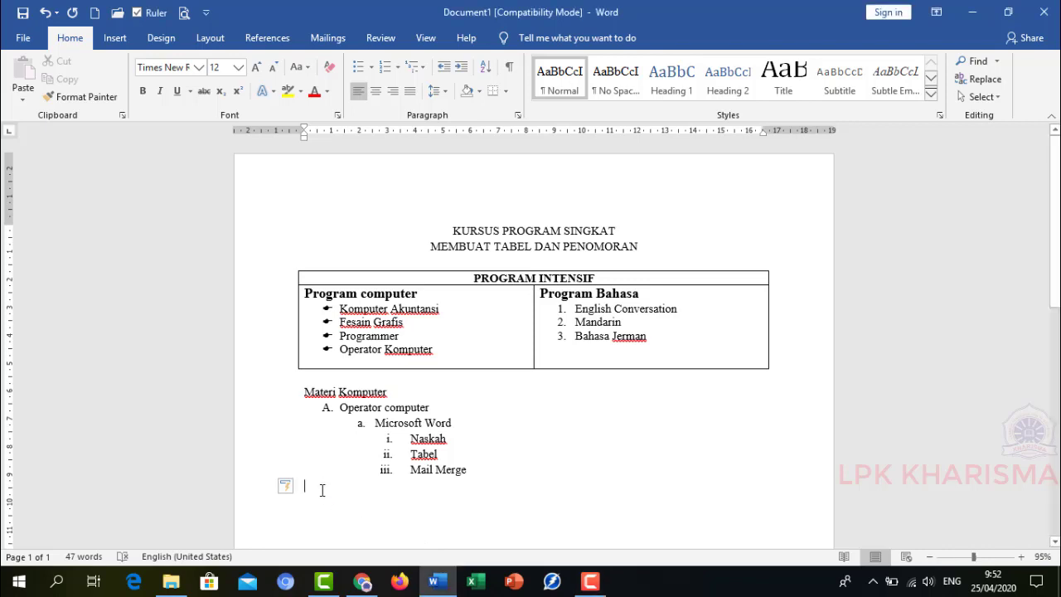
{"action": "type", "text": "B"}
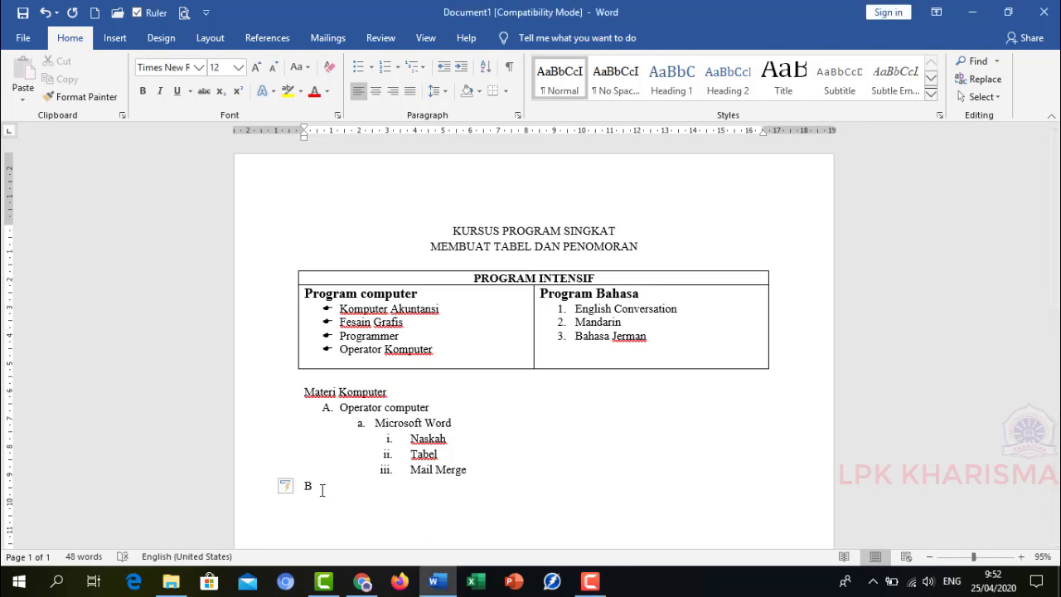
{"action": "type", "text": "."}
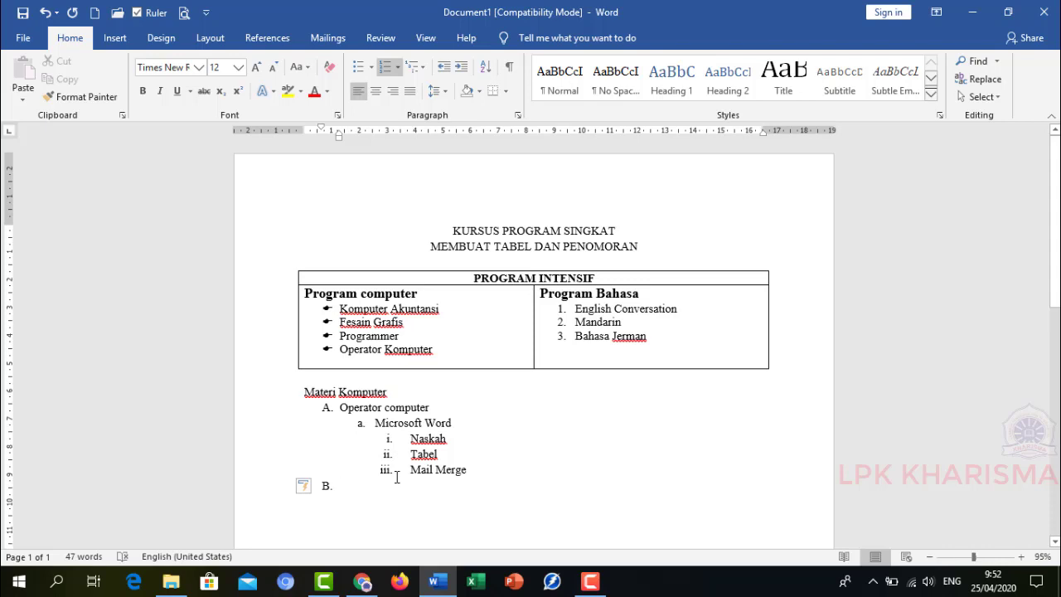
{"action": "key", "text": "BackSpace"}
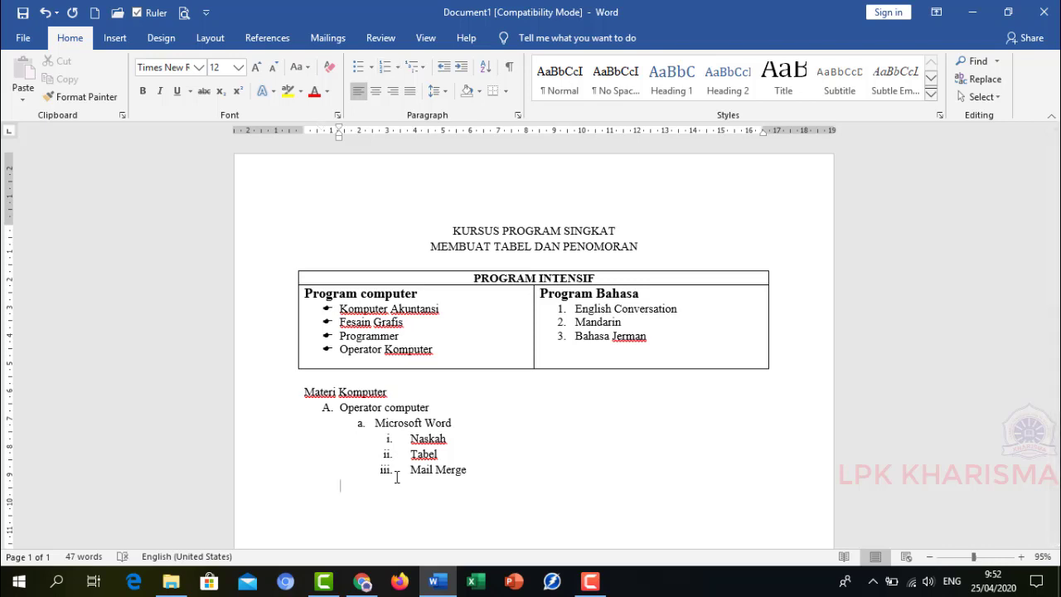
{"action": "type", "text": "b."}
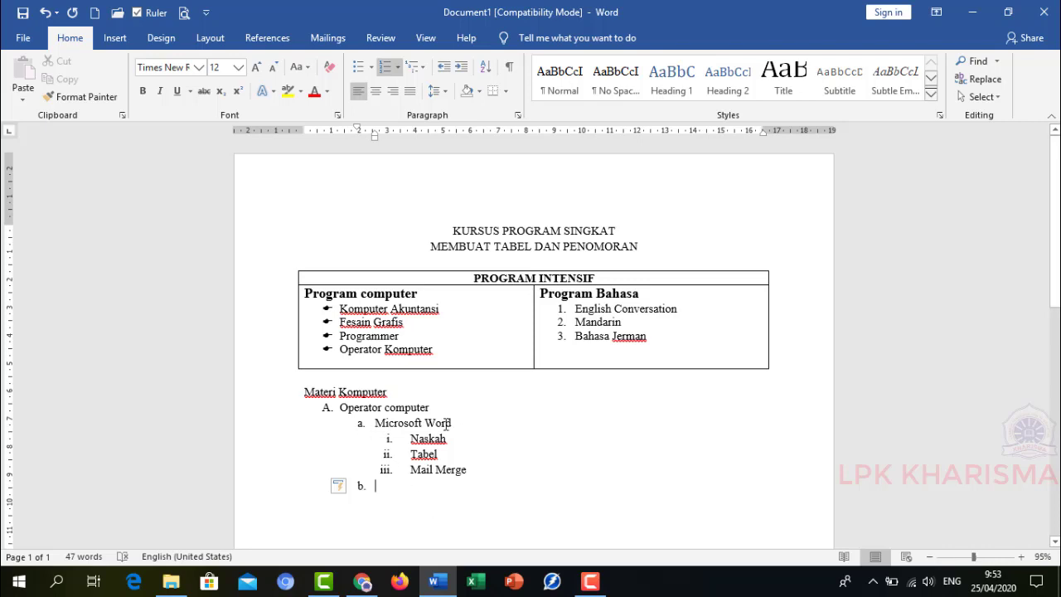
Enter Microsoft Excel as item b. and Microsoft Power Point as item c. of the lettered sublist.
{"action": "type", "text": "M"}
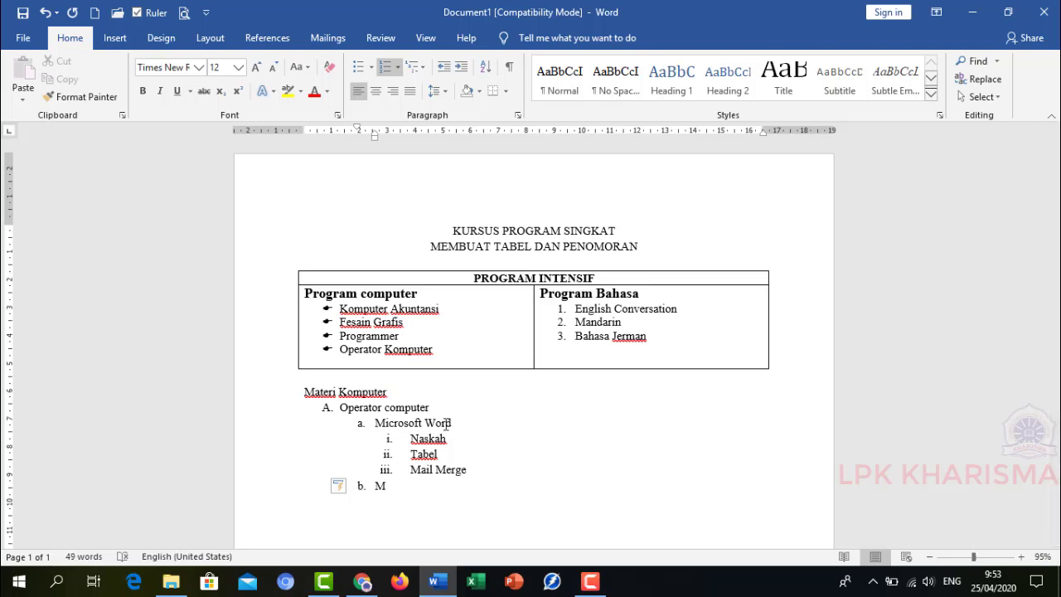
{"action": "type", "text": "icrosoft Excel"}
{"action": "key", "text": "Return"}
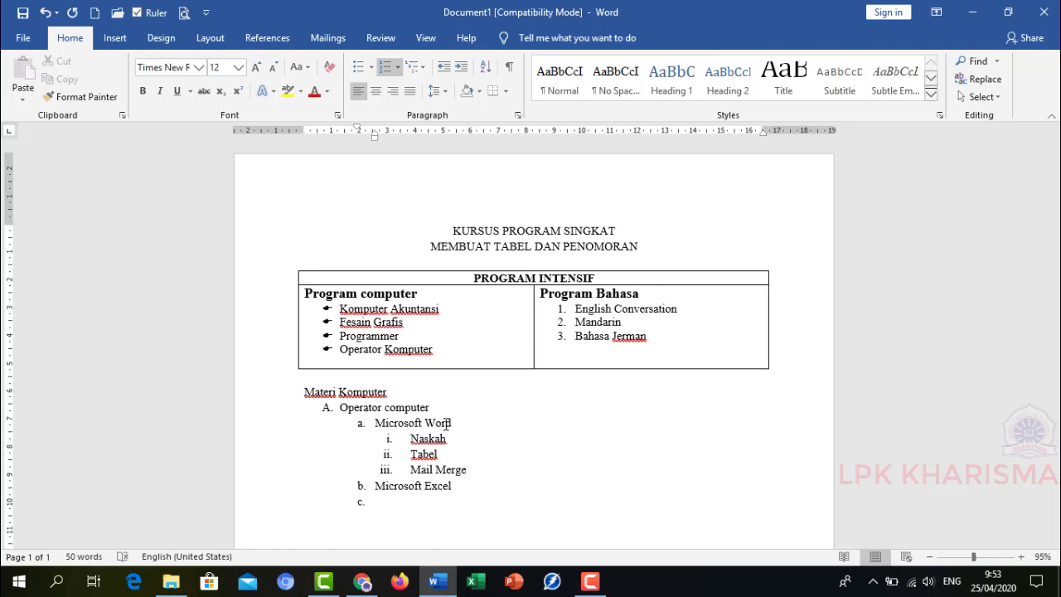
{"action": "type", "text": "Microsoft Power Poi"}
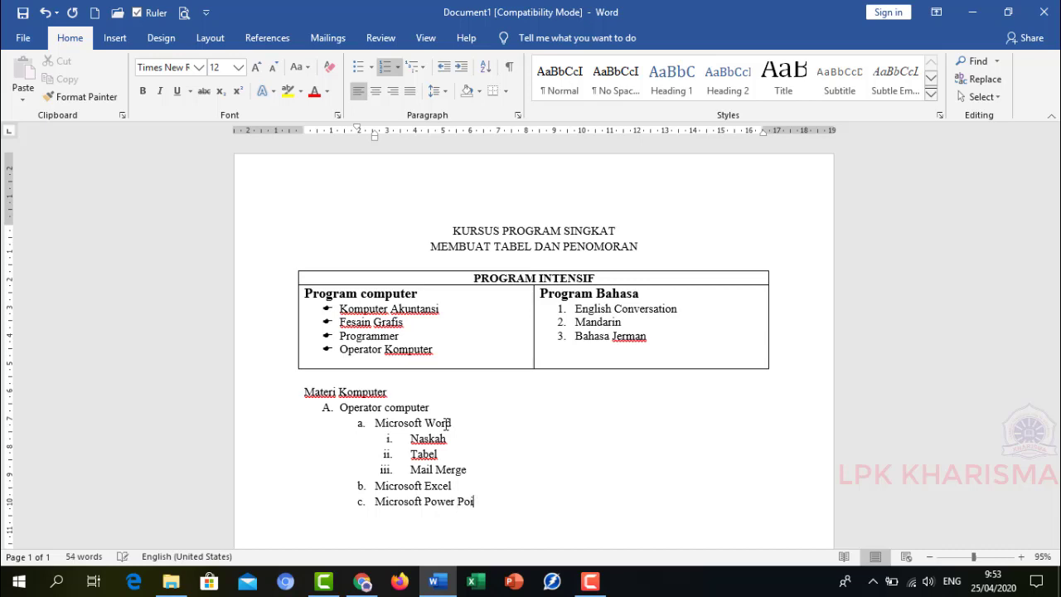
{"action": "type", "text": "nt"}
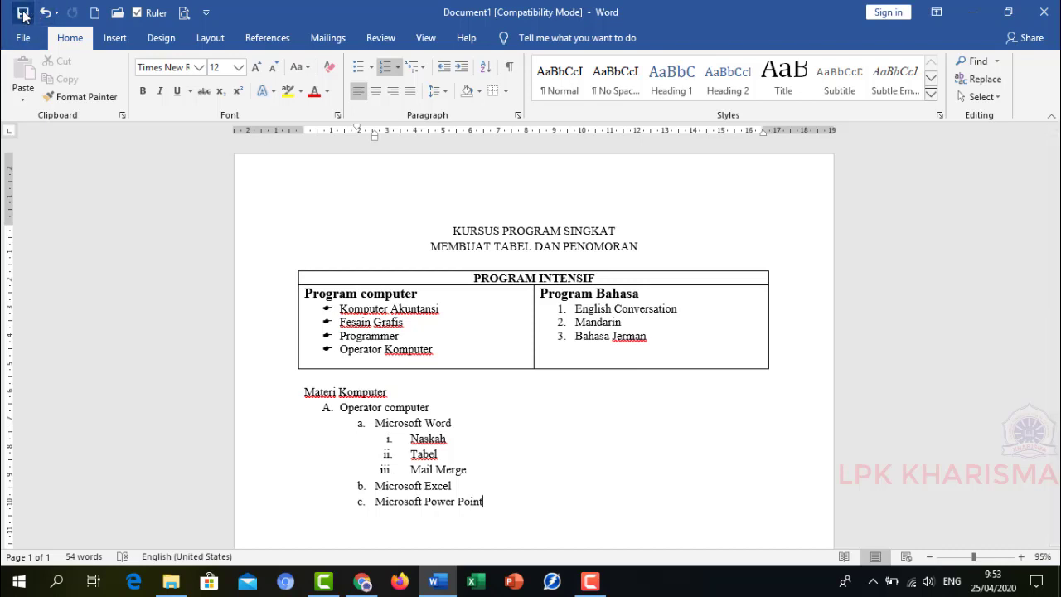
Save the document in the Documents folder as MEMBUAT TABEL DAN NUMBERING.docx.
{"action": "left_click", "coordinate": [23, 13]}
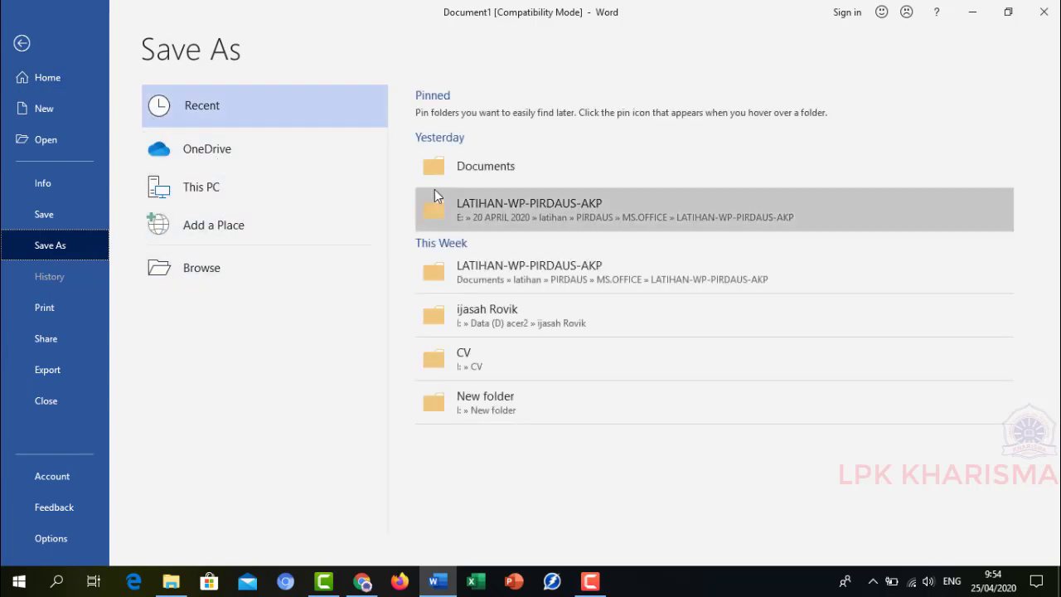
{"action": "left_click", "coordinate": [453, 178]}
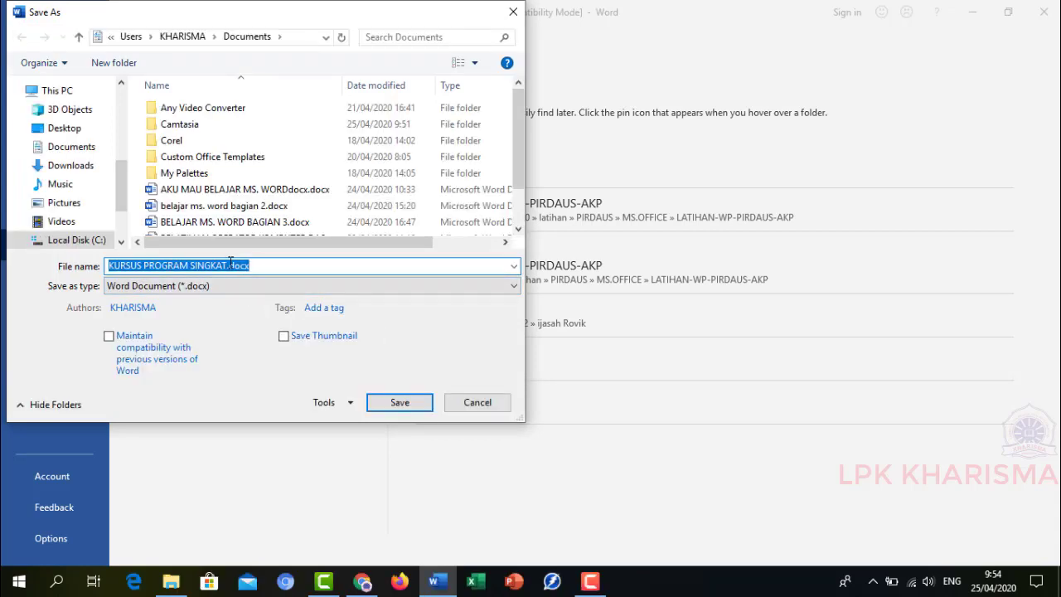
{"action": "left_click_drag", "start_coordinate": [228, 265], "coordinate": [76, 274]}
{"action": "type", "text": "m"}
{"action": "key", "text": "BackSpace"}
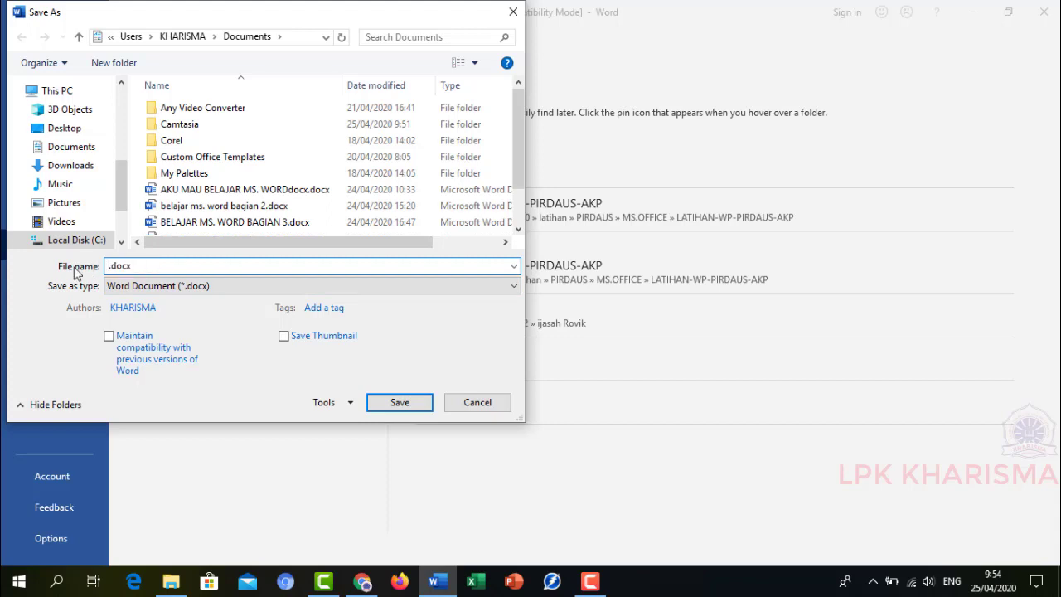
{"action": "type", "text": "MEMBUAT TABEL DAN"}
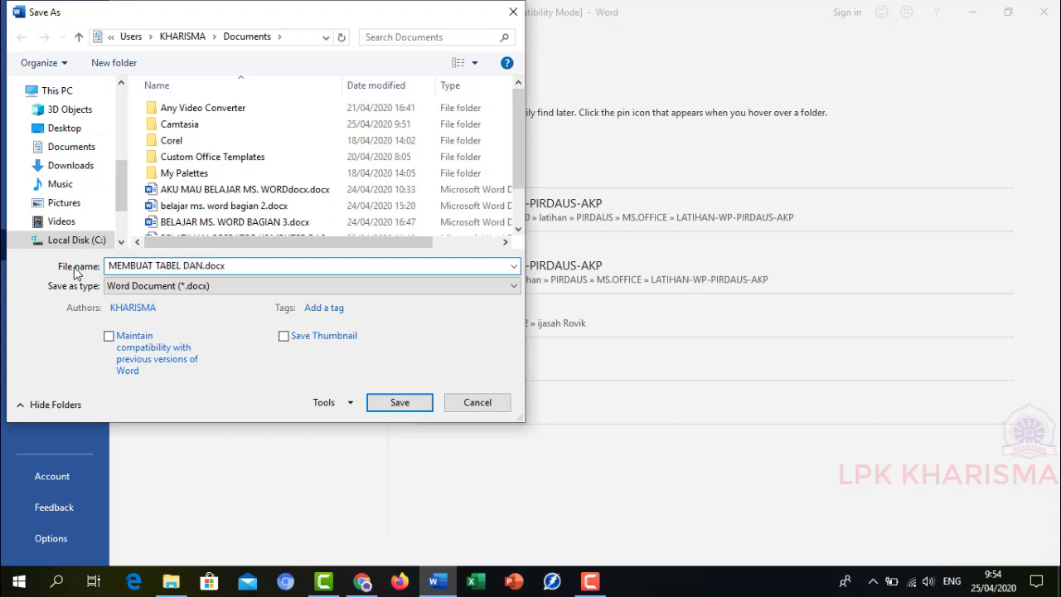
{"action": "type", "text": " NUMBERING"}
{"action": "left_click", "coordinate": [397, 403]}
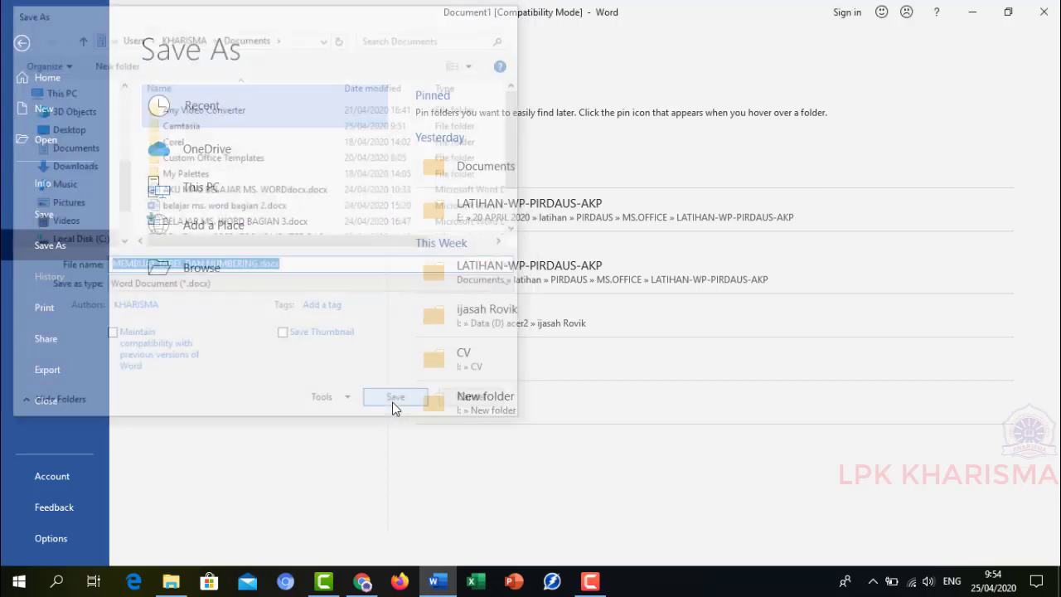